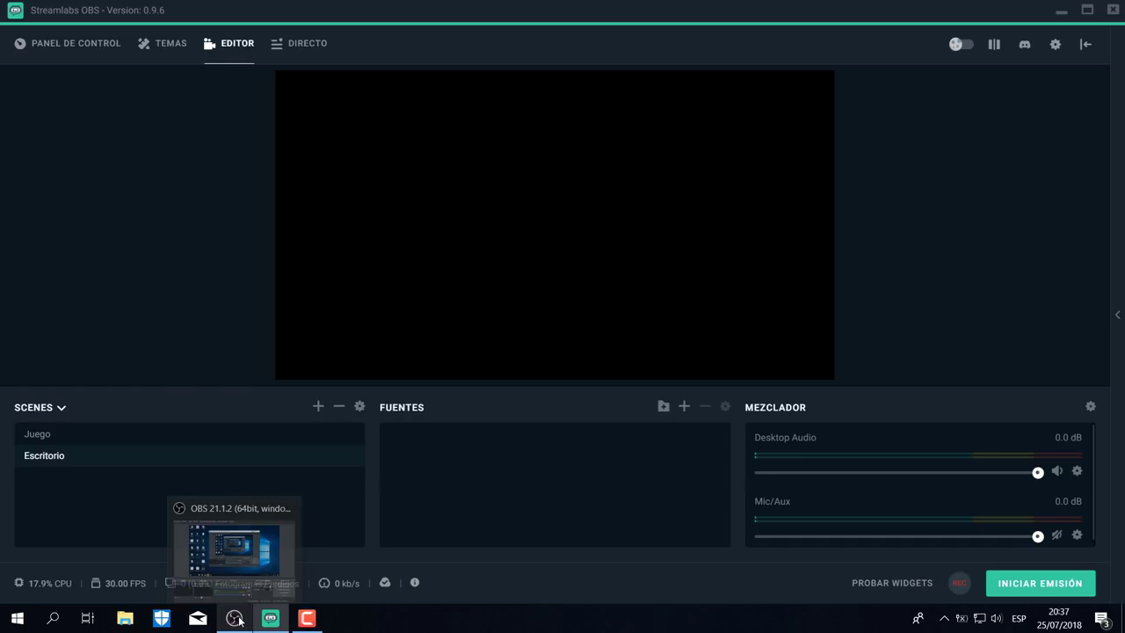
Step: Add a Captura de Pantalla source named Display Capture to the Escritorio scene, capturing Pantalla 0 with the cursor
{"action": "mouse_move", "coordinate": [268, 620]}
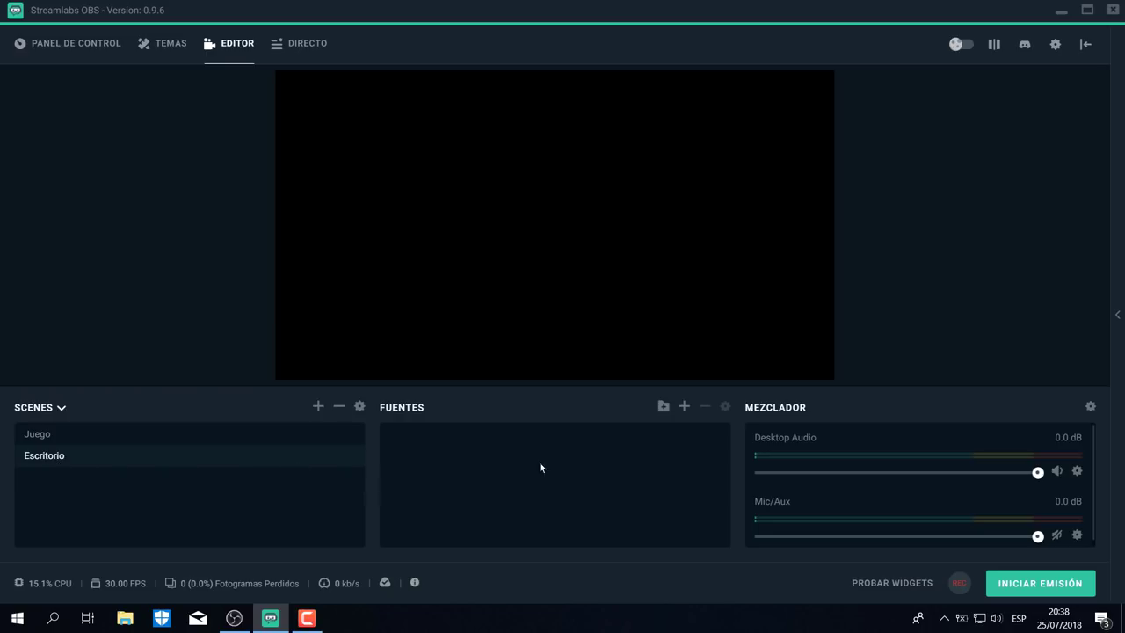
{"action": "left_click", "coordinate": [683, 406]}
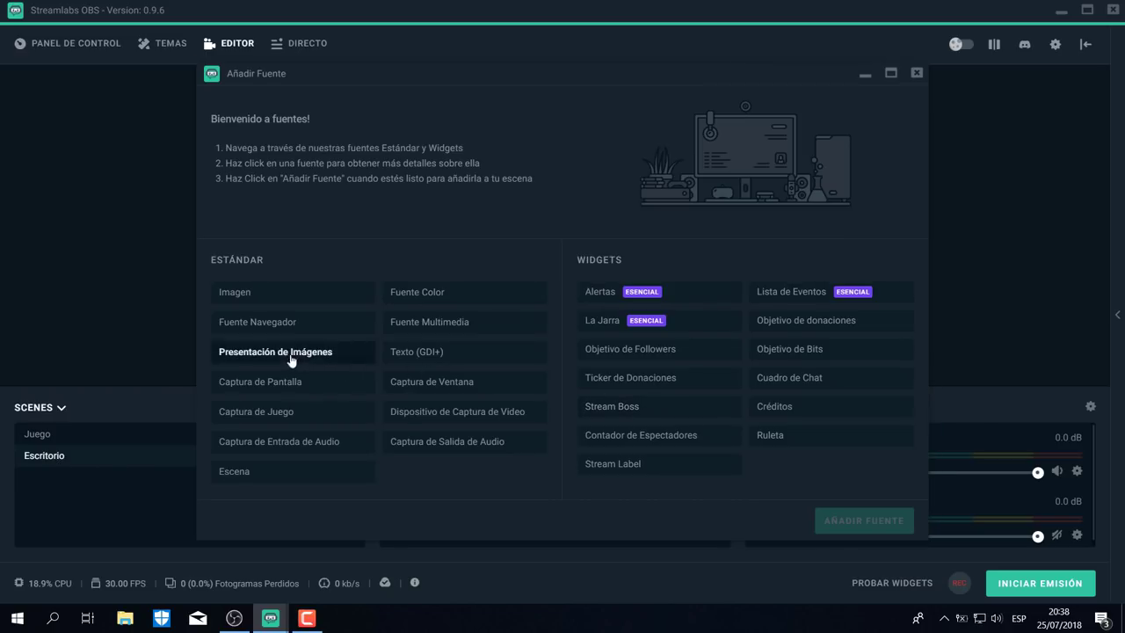
{"action": "left_click", "coordinate": [290, 386]}
{"action": "left_click", "coordinate": [828, 519]}
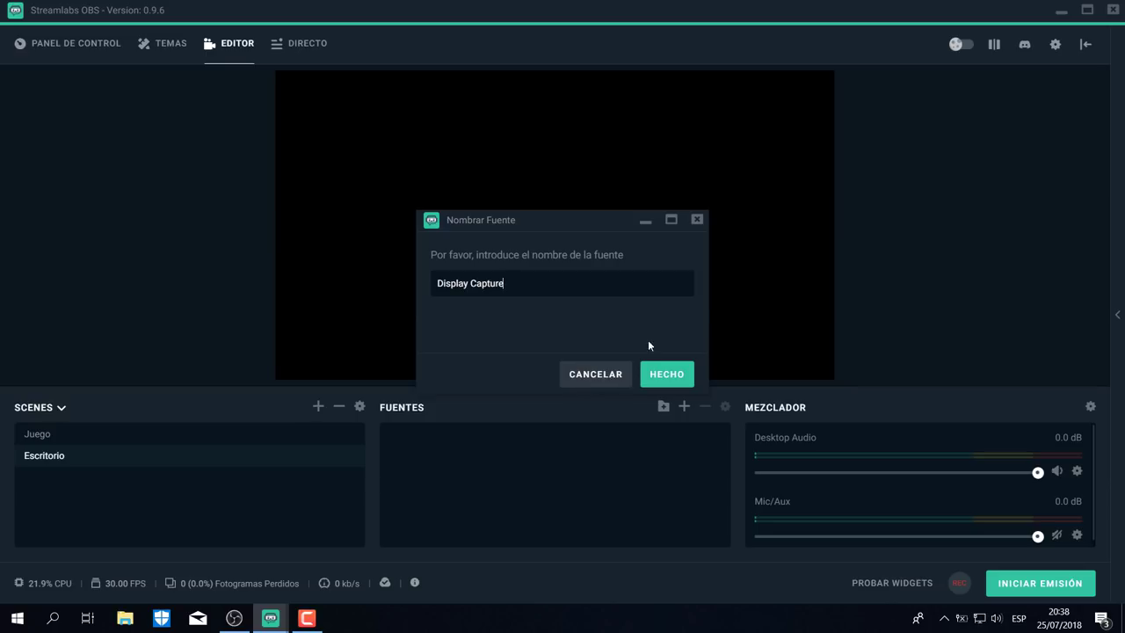
{"action": "left_click", "coordinate": [668, 376]}
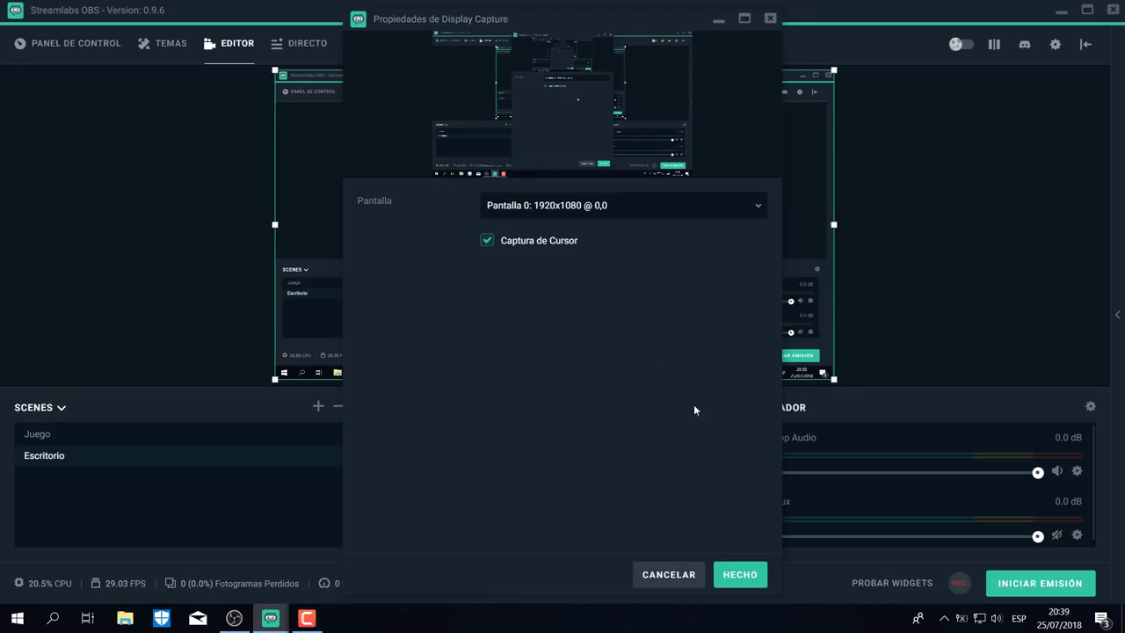
{"action": "left_click", "coordinate": [740, 573]}
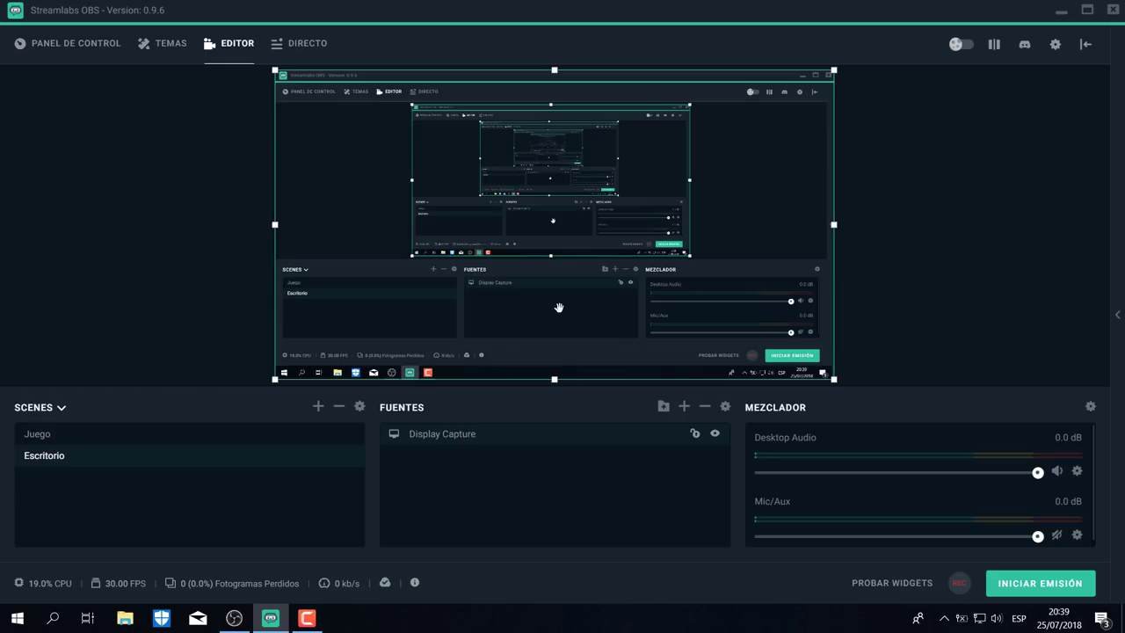
Step: Switch to the NVIDIA control panel and show the per-program 3D settings
{"action": "left_click", "coordinate": [944, 622]}
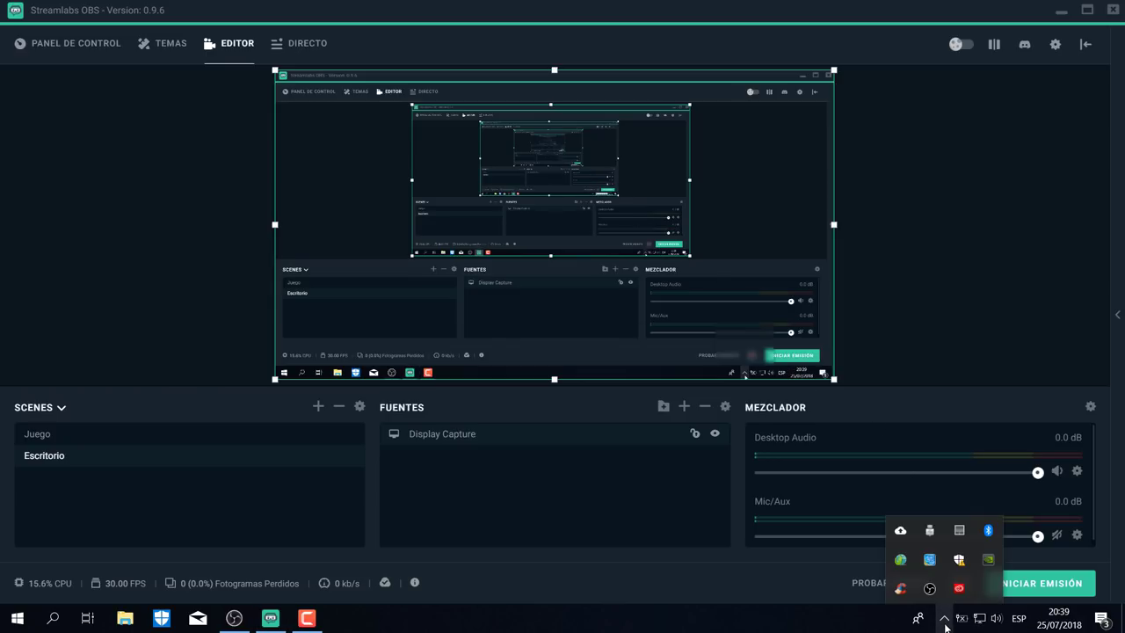
{"action": "right_click", "coordinate": [990, 562]}
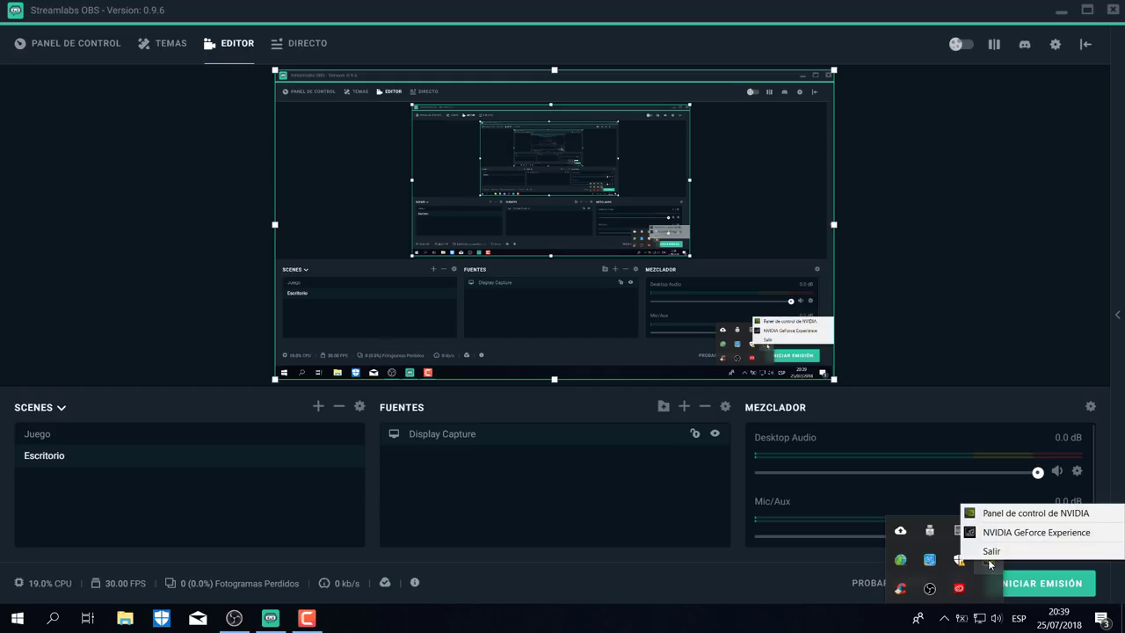
{"action": "left_click", "coordinate": [1019, 513]}
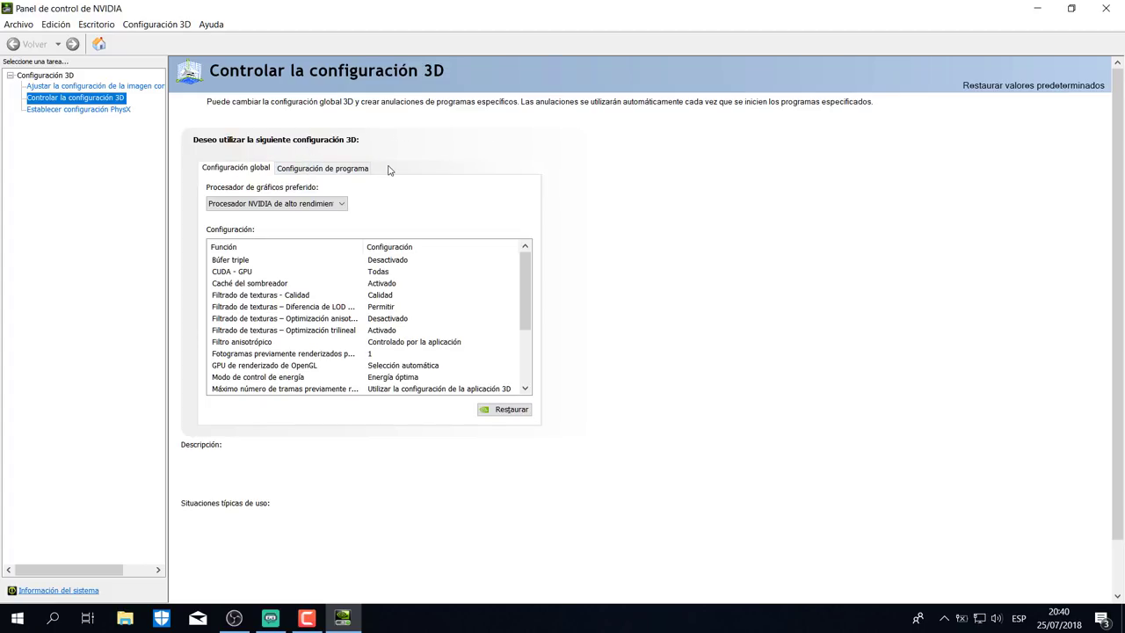
{"action": "left_click", "coordinate": [314, 169]}
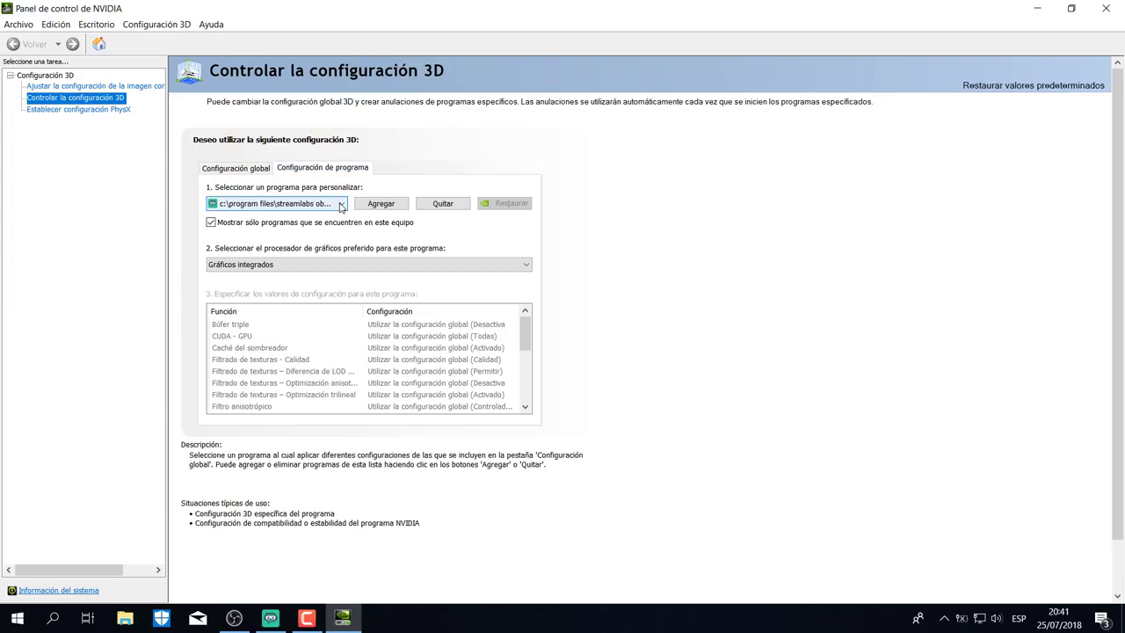
Step: Examine the list of customizable programs and the programs available to add, without adding any
{"action": "left_click", "coordinate": [341, 205]}
{"action": "scroll", "coordinate": [342, 328], "scroll_direction": "down", "scroll_amount": 1}
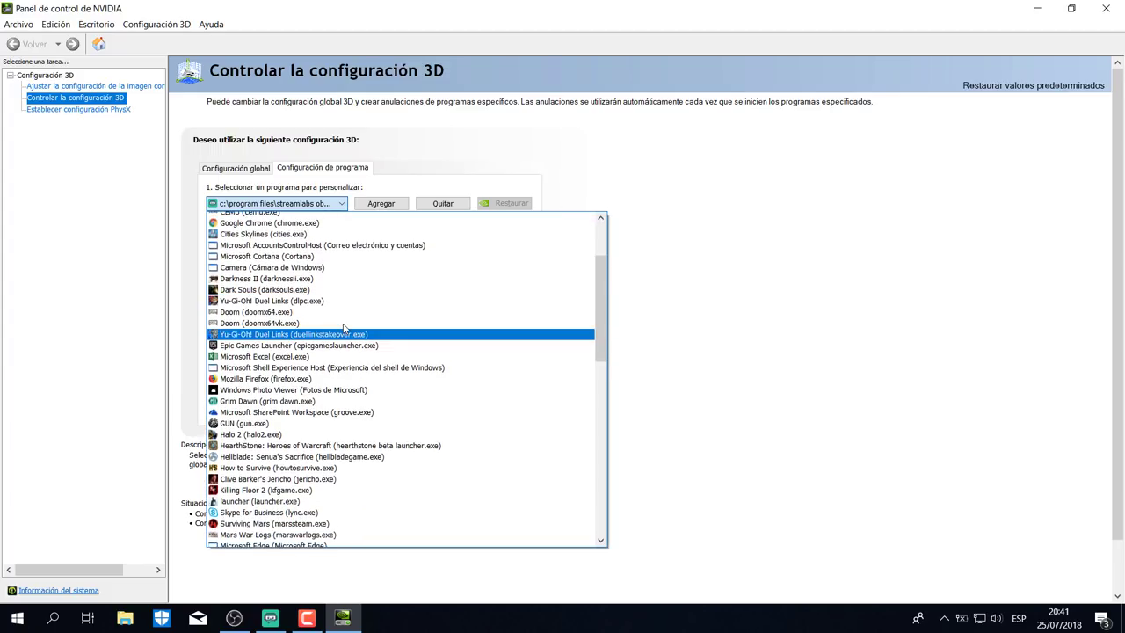
{"action": "scroll", "coordinate": [343, 328], "scroll_direction": "up", "scroll_amount": 6}
{"action": "scroll", "coordinate": [346, 308], "scroll_direction": "down", "scroll_amount": 10}
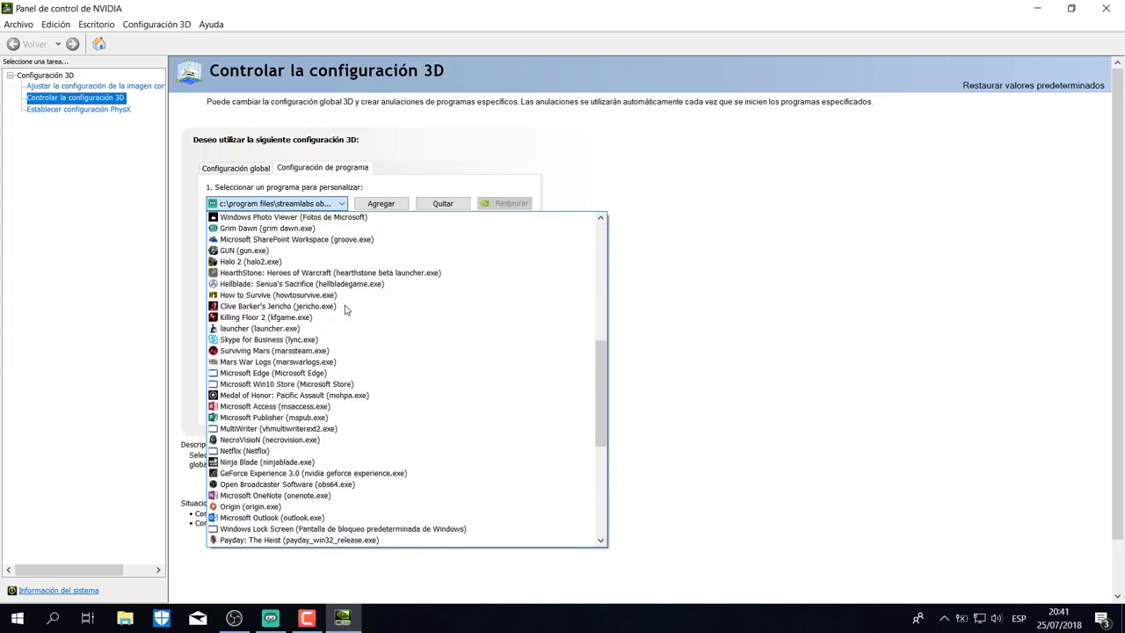
{"action": "scroll", "coordinate": [345, 308], "scroll_direction": "down", "scroll_amount": 12}
{"action": "scroll", "coordinate": [345, 309], "scroll_direction": "up", "scroll_amount": 5}
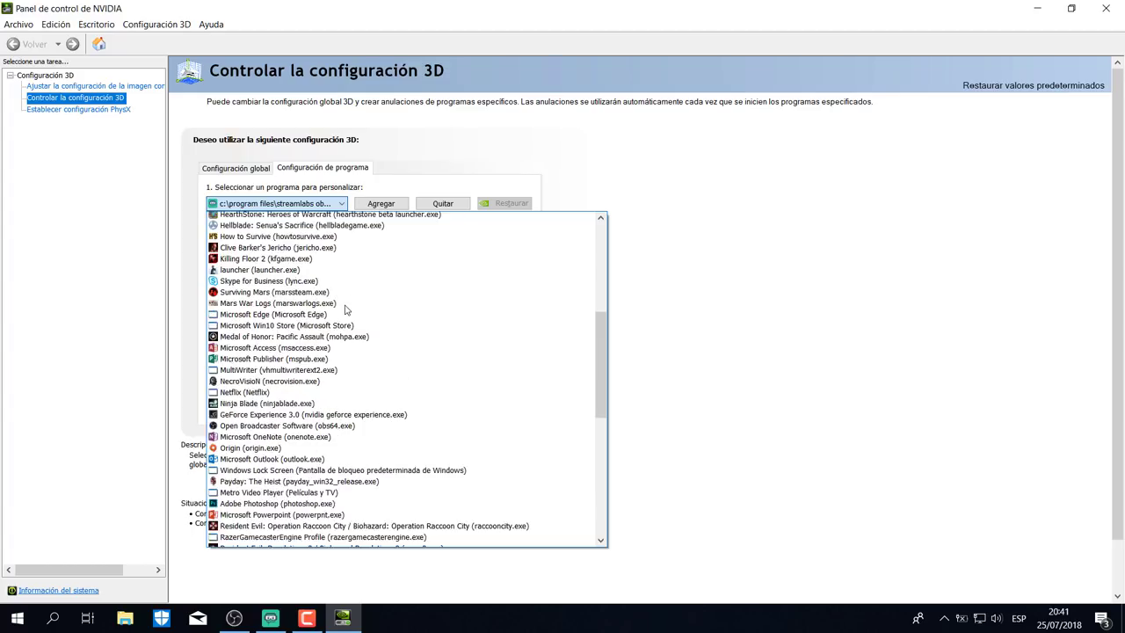
{"action": "scroll", "coordinate": [346, 309], "scroll_direction": "up", "scroll_amount": 15}
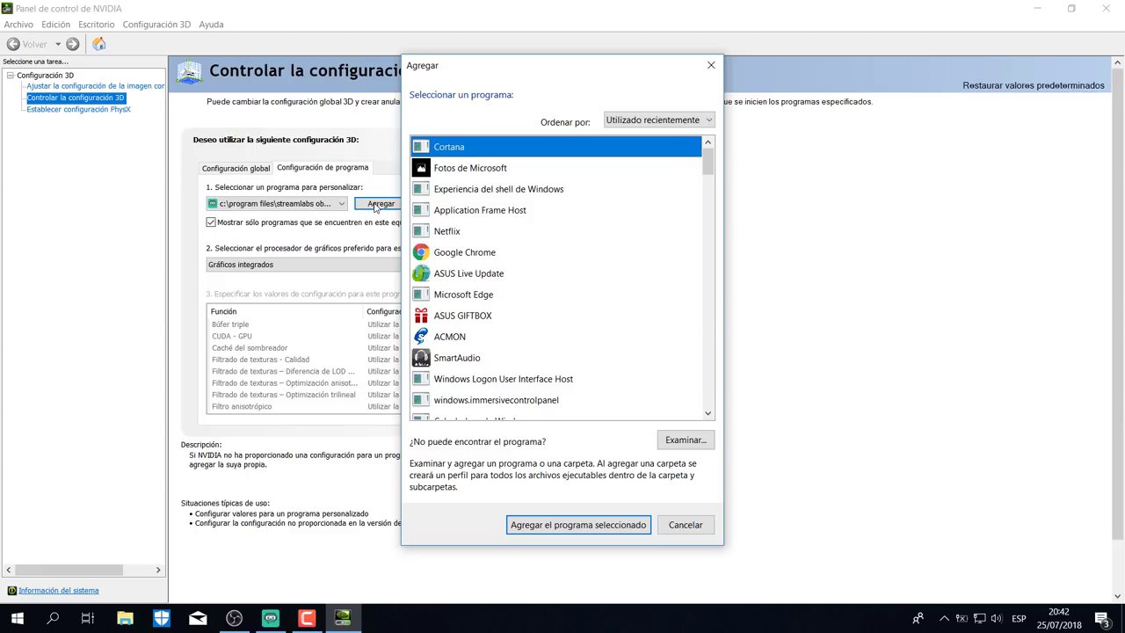
{"action": "scroll", "coordinate": [555, 216], "scroll_direction": "down", "scroll_amount": 10}
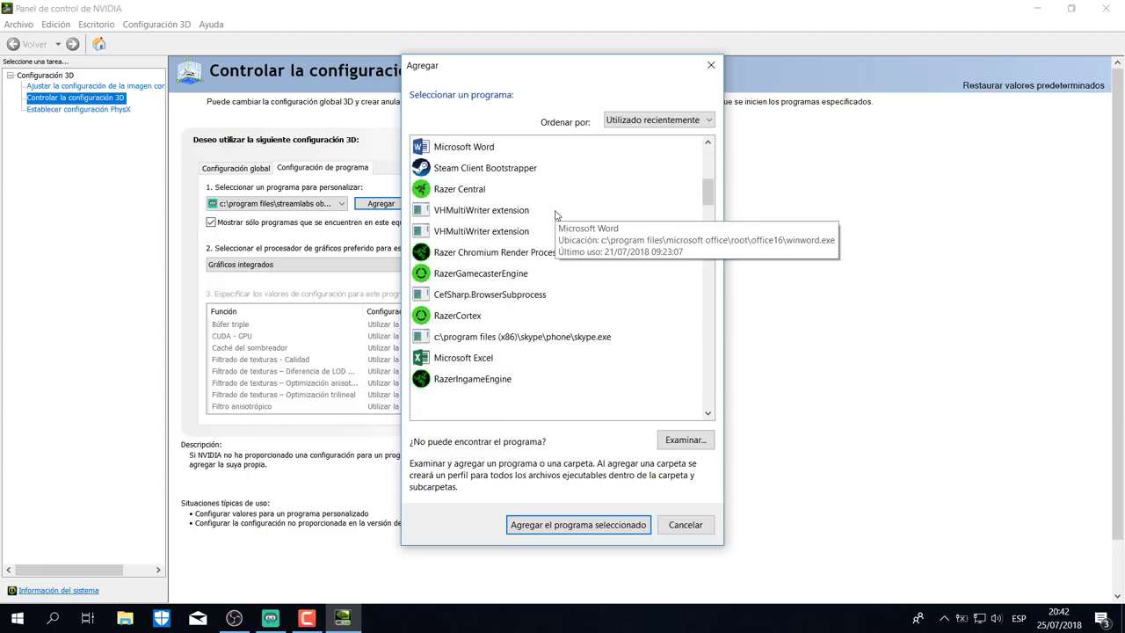
{"action": "scroll", "coordinate": [555, 215], "scroll_direction": "down", "scroll_amount": 10}
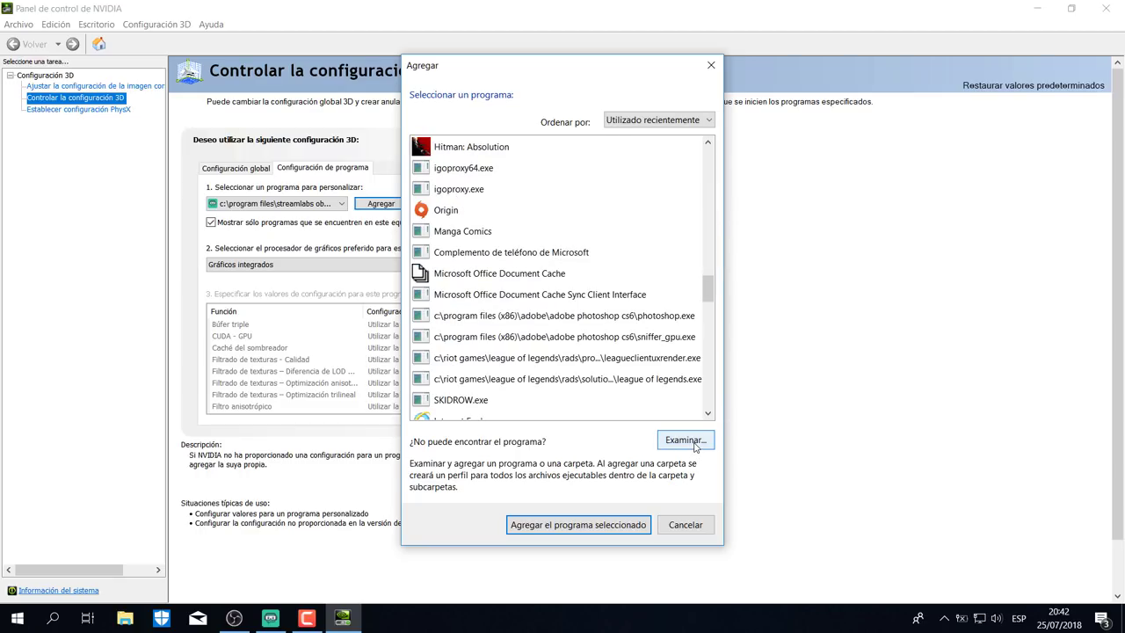
{"action": "left_click", "coordinate": [693, 533]}
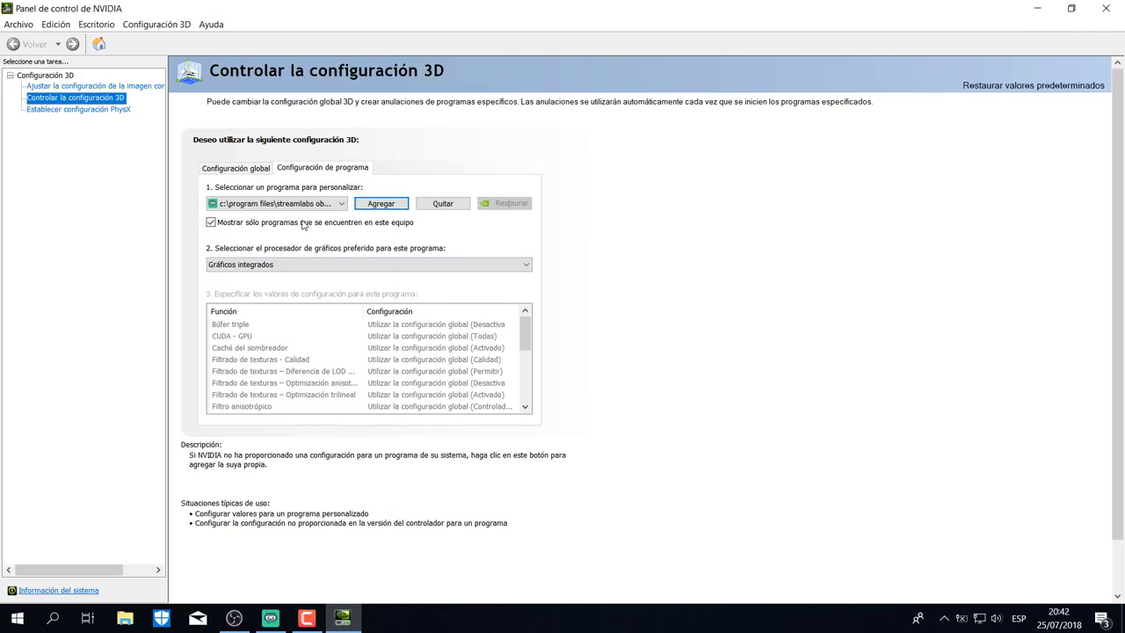
Step: Try Procesador NVIDIA de alto rendimiento and Gráficos integrados alternately as the preferred graphics processor for Streamlabs OBS
{"action": "left_click", "coordinate": [299, 266]}
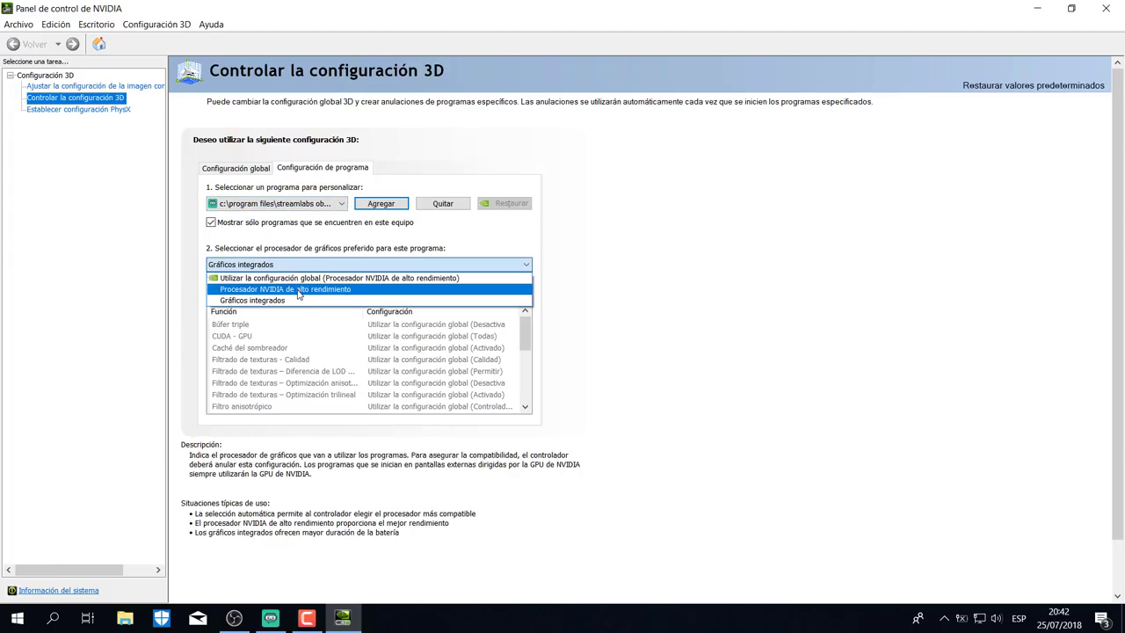
{"action": "left_click", "coordinate": [299, 289]}
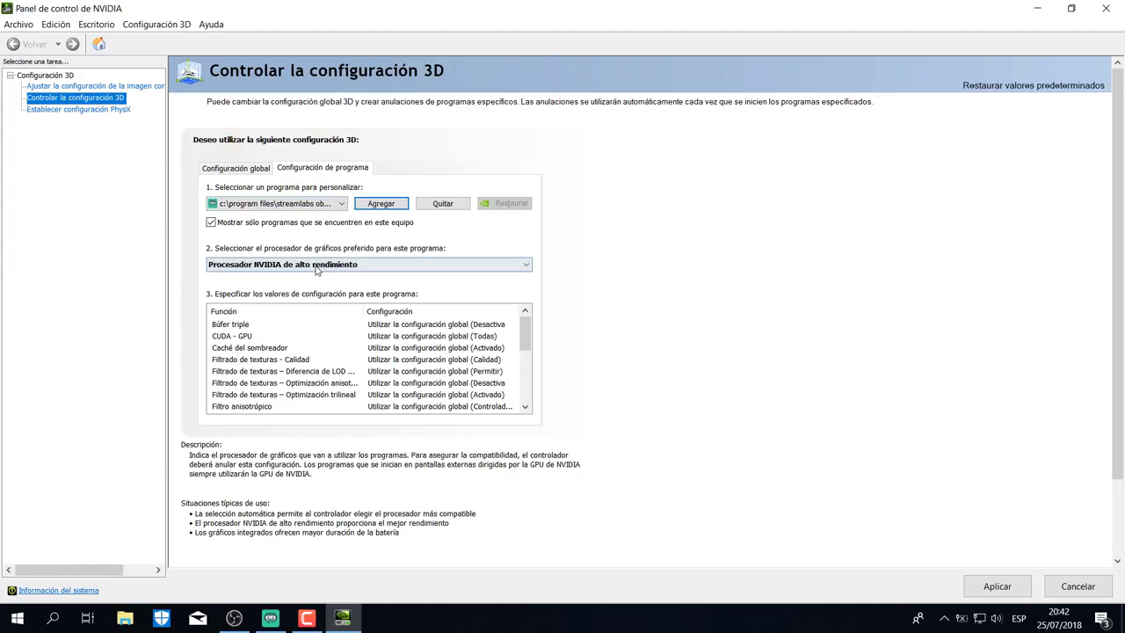
{"action": "left_click", "coordinate": [312, 265]}
{"action": "left_click", "coordinate": [304, 300]}
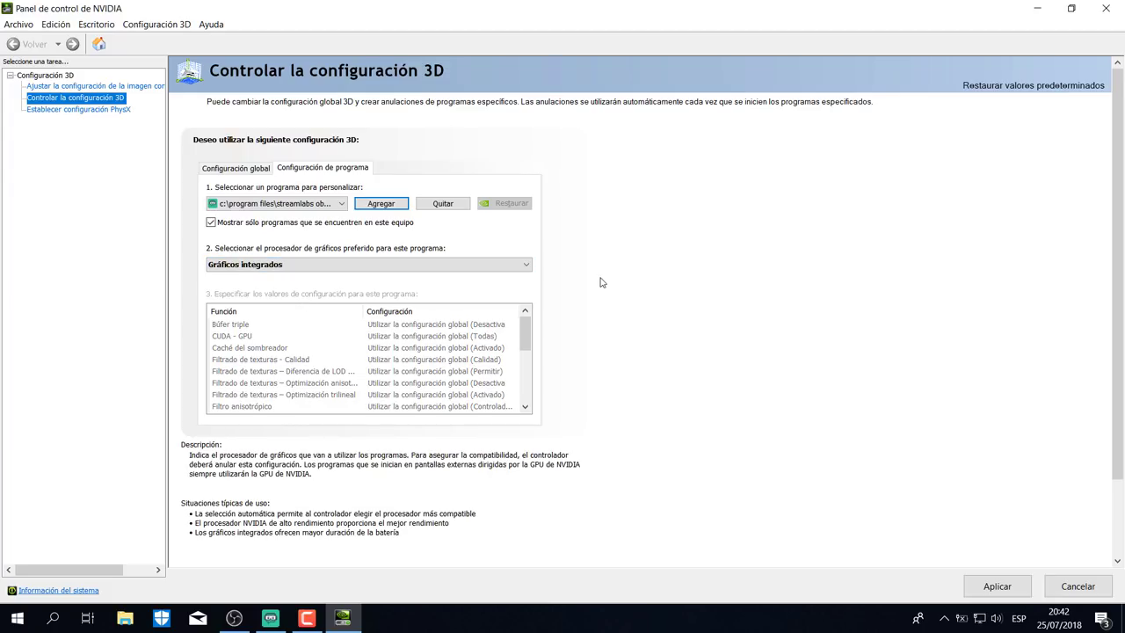
{"action": "left_click", "coordinate": [360, 265]}
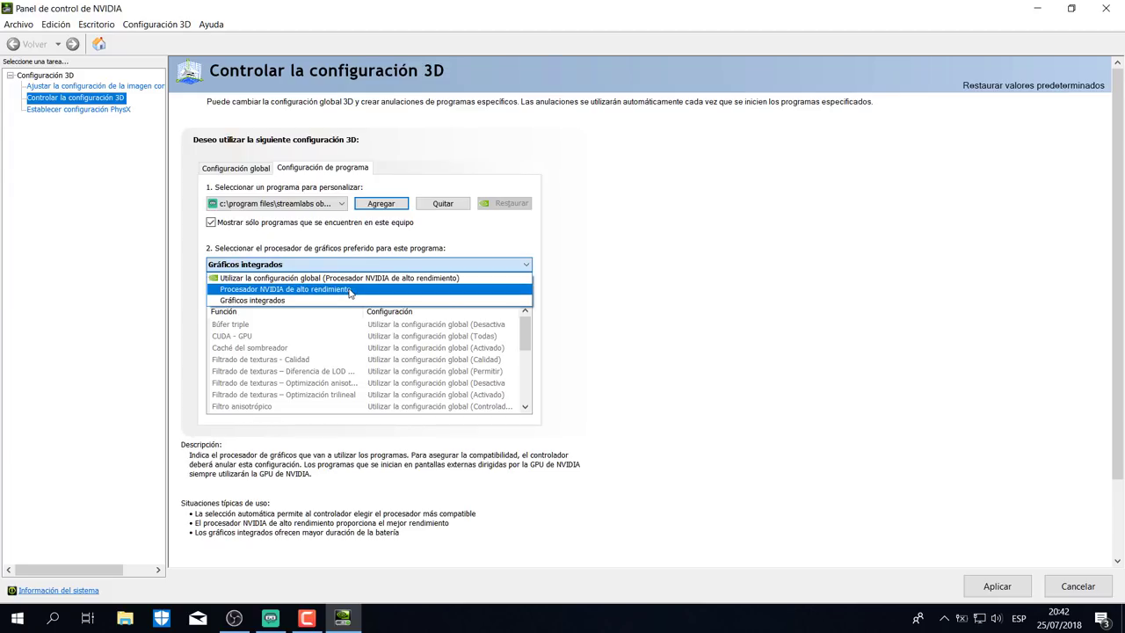
{"action": "left_click", "coordinate": [348, 290]}
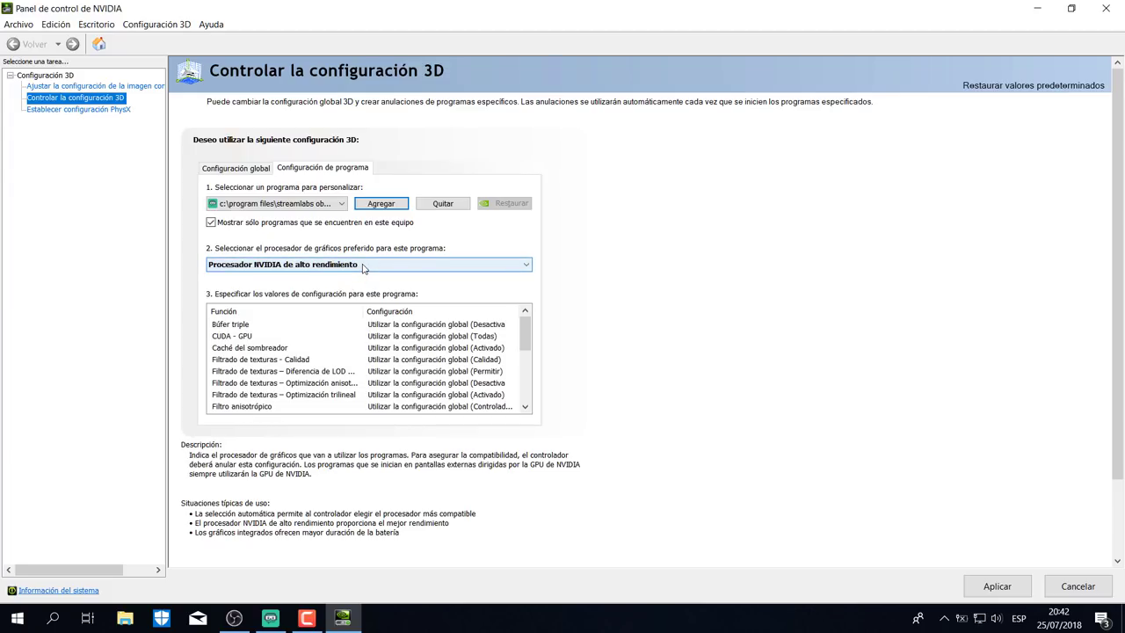
{"action": "left_click", "coordinate": [363, 266]}
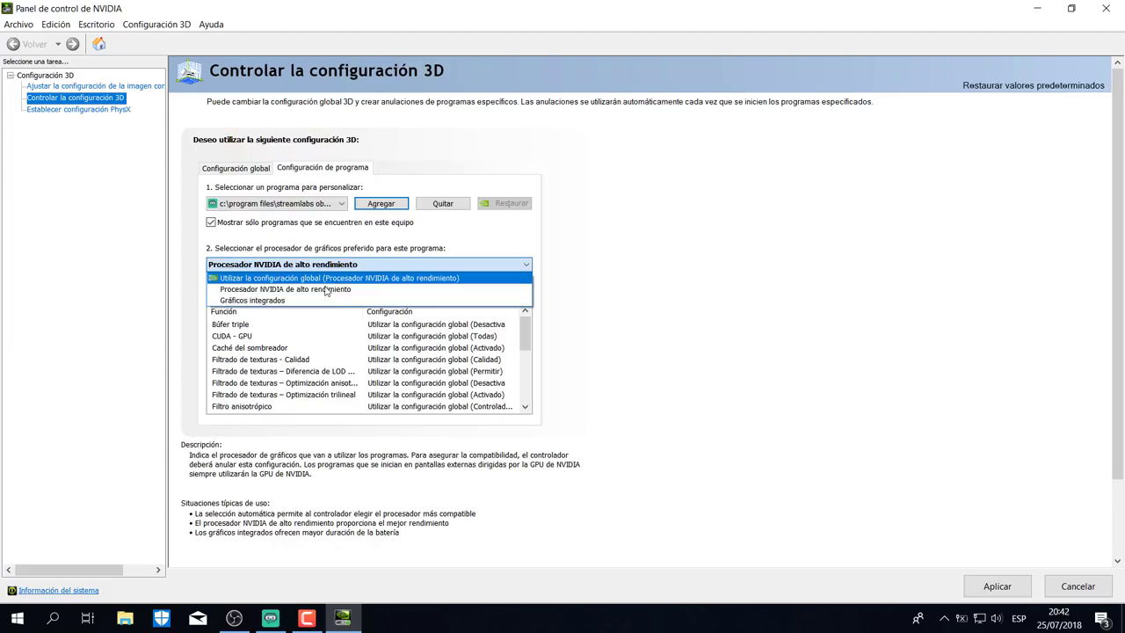
{"action": "left_click", "coordinate": [313, 301]}
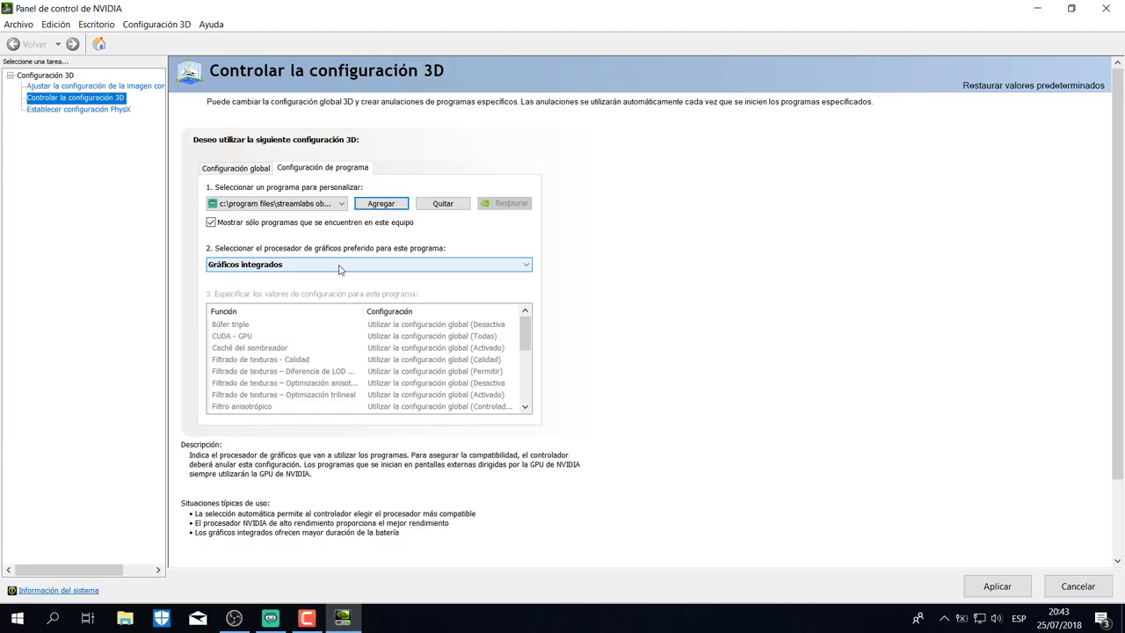
{"action": "left_click", "coordinate": [339, 266]}
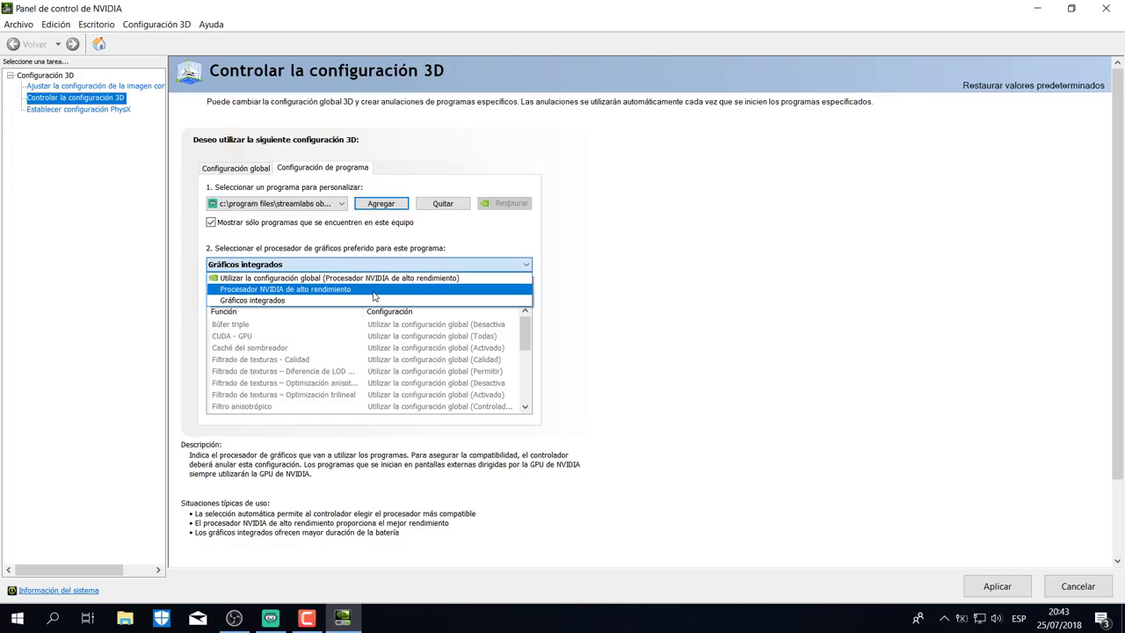
{"action": "left_click", "coordinate": [373, 290]}
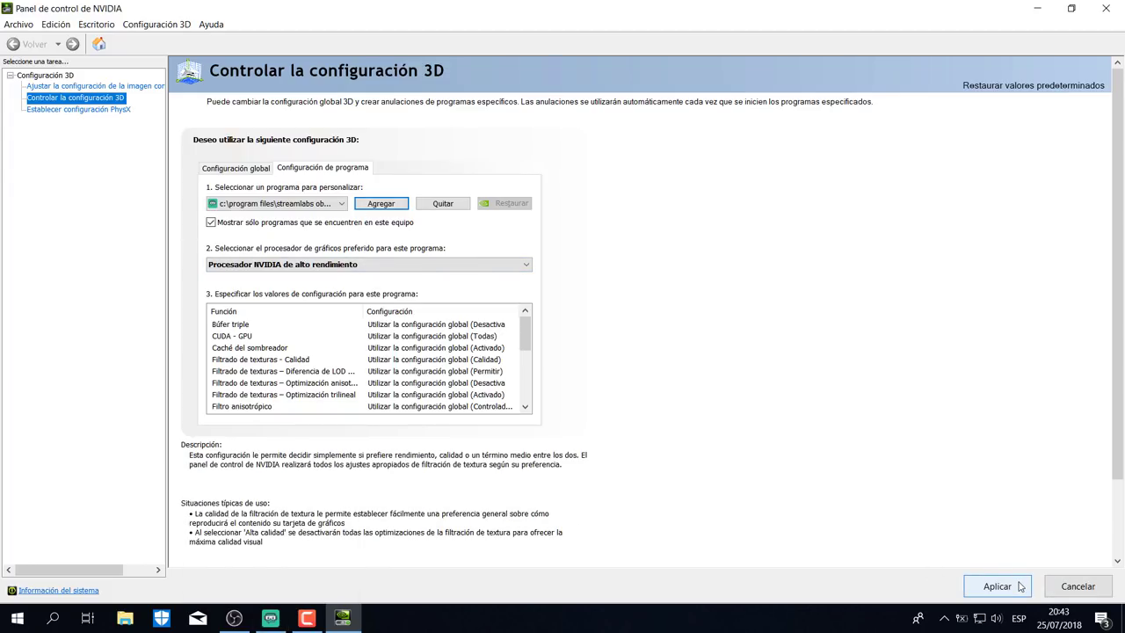
Step: Set the preferred graphics processor for Streamlabs OBS to Gráficos integrados
{"action": "left_click", "coordinate": [378, 264]}
{"action": "left_click", "coordinate": [290, 301]}
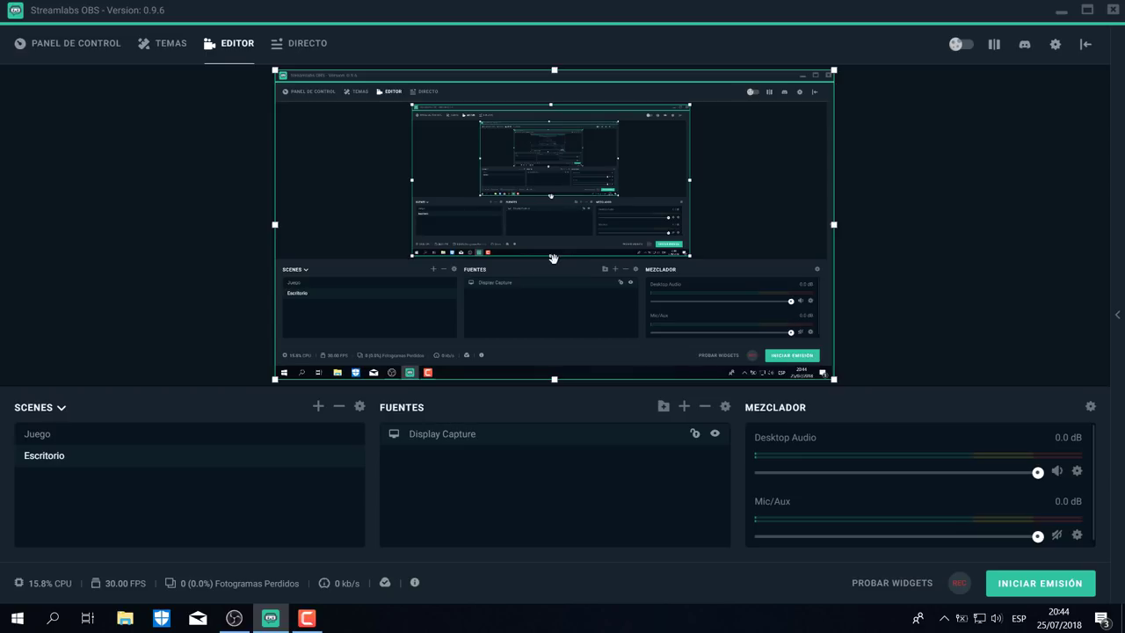
Step: Switch to Streamlabs OBS and add a Captura de Juego source named Game Capture to the Juego scene, capturing any full-screen application
{"action": "left_click", "coordinate": [108, 435]}
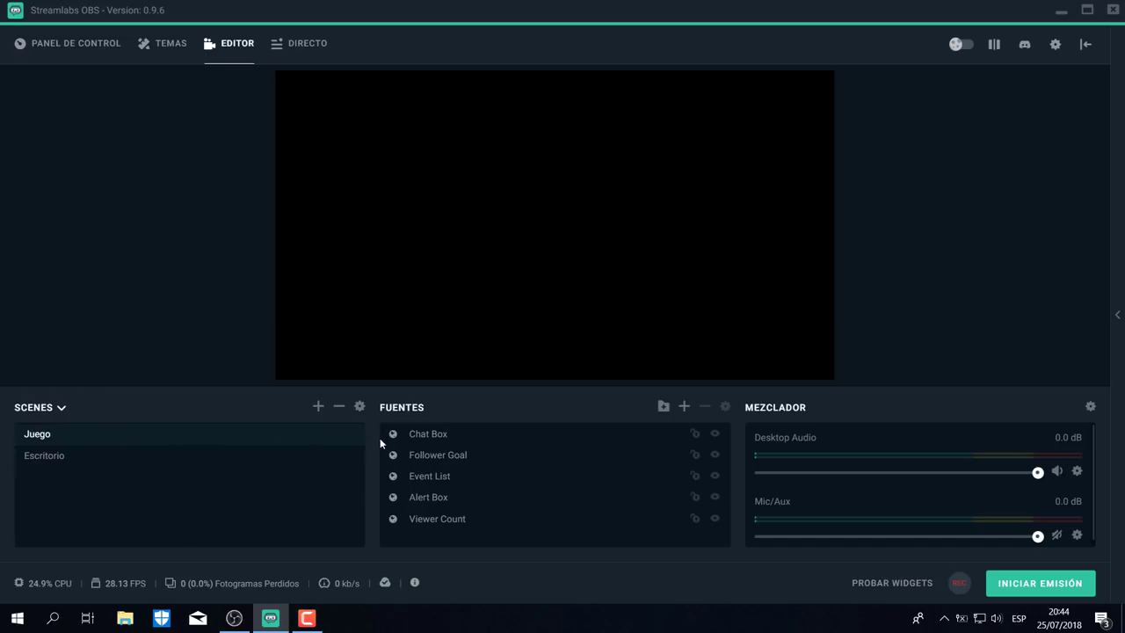
{"action": "left_click", "coordinate": [684, 408]}
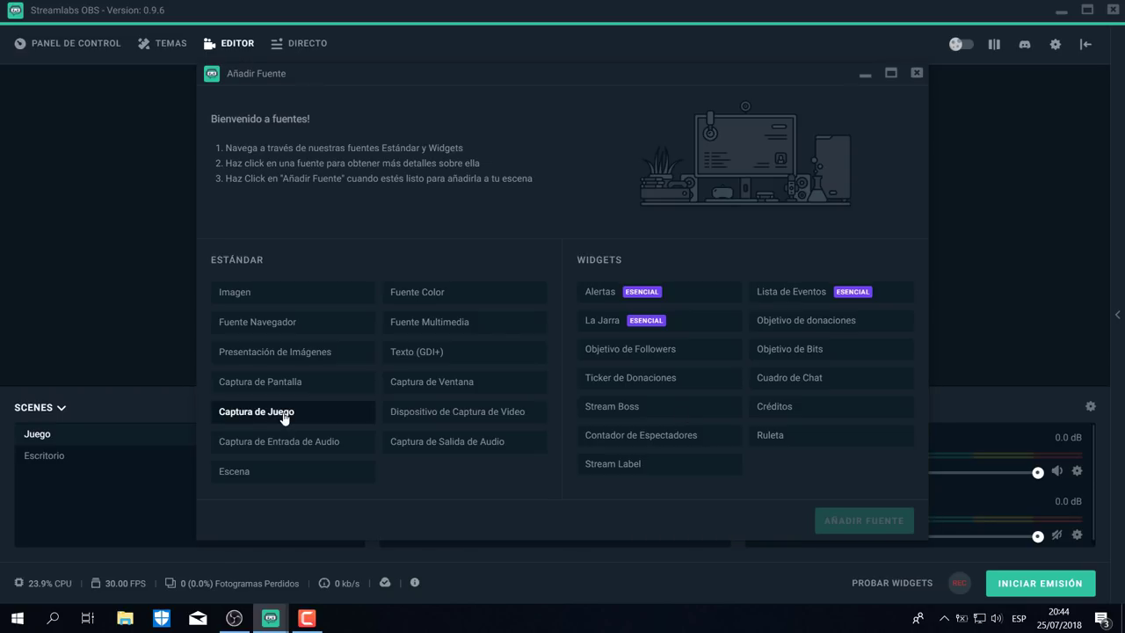
{"action": "left_click", "coordinate": [284, 416]}
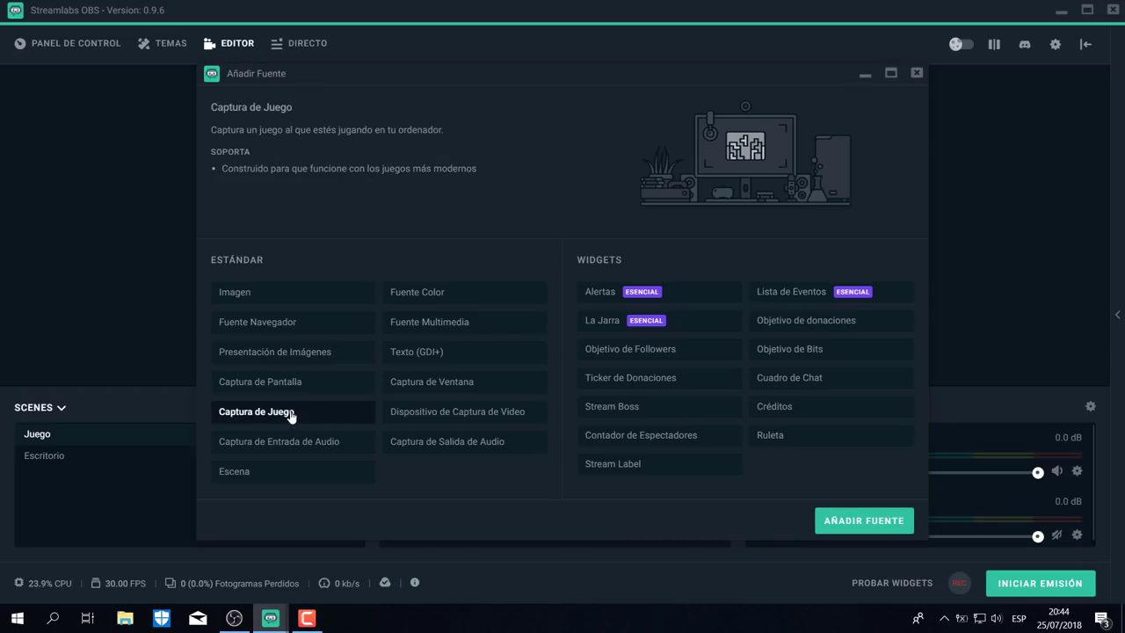
{"action": "left_click", "coordinate": [865, 529]}
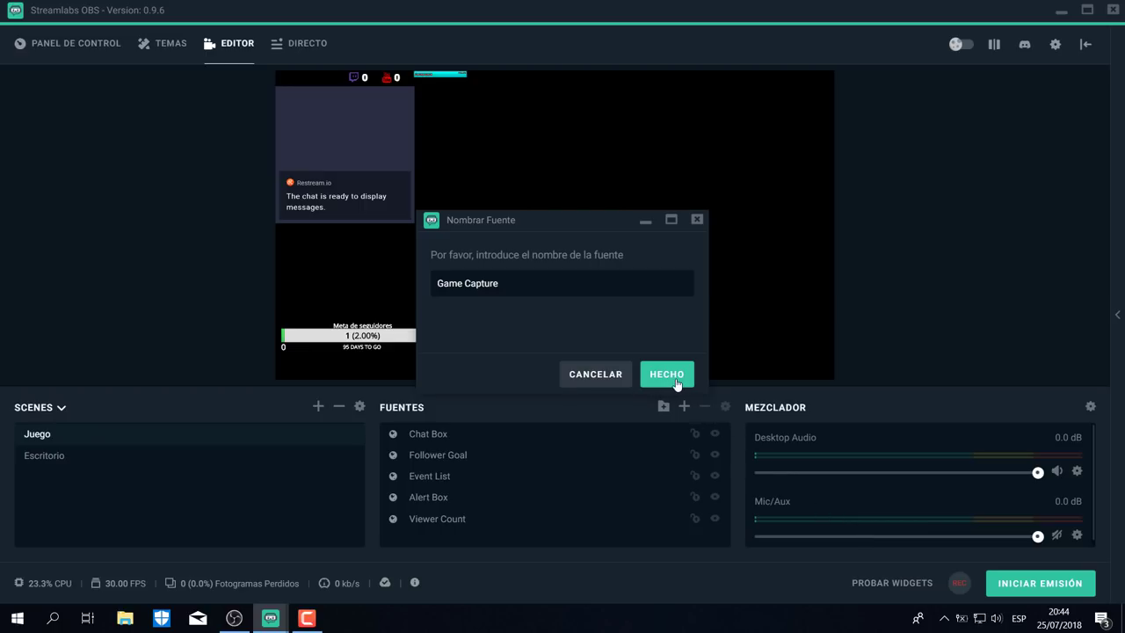
{"action": "left_click", "coordinate": [674, 378]}
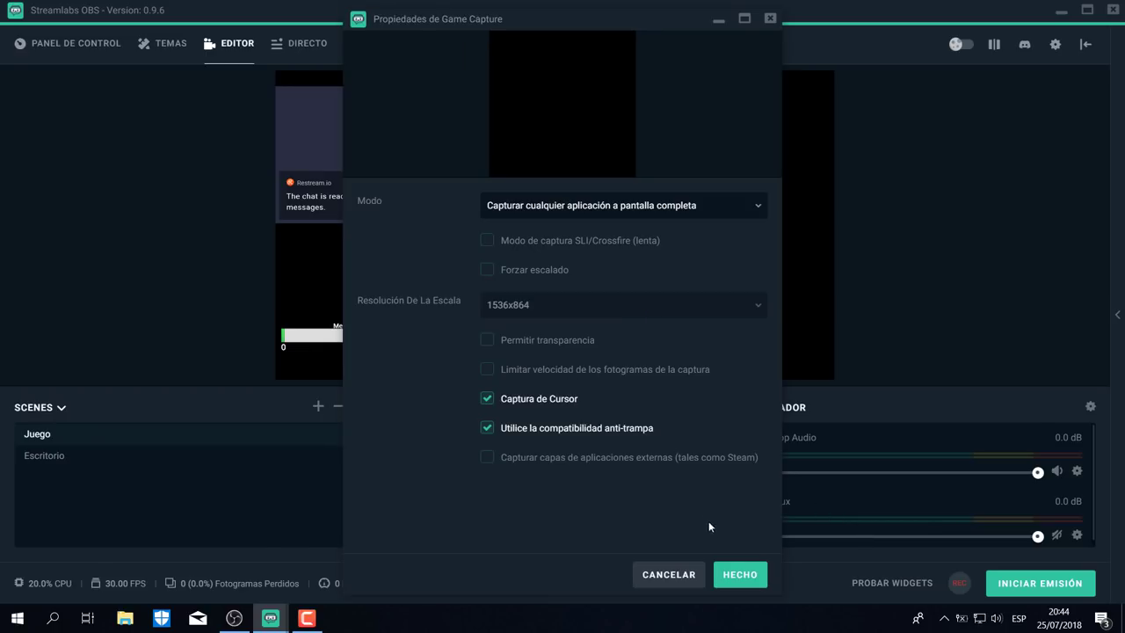
{"action": "left_click", "coordinate": [747, 582]}
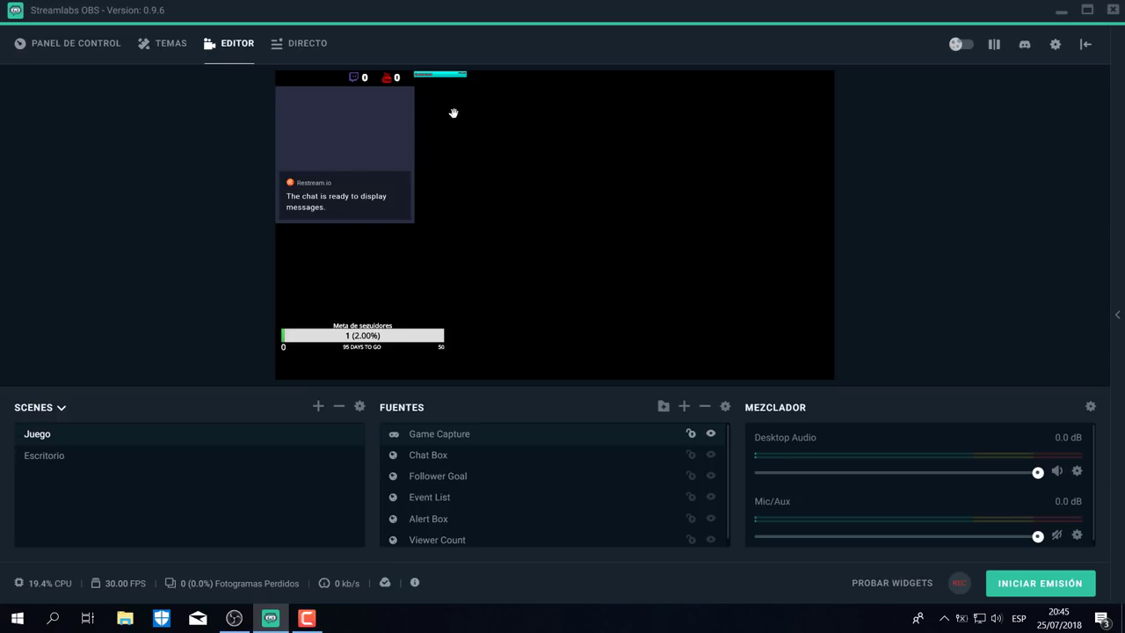
Step: Select the Chat Box, Follower Goal, Event List and Alert Box sources in turn to check their placement in the Juego scene
{"action": "left_click", "coordinate": [447, 460]}
{"action": "left_click", "coordinate": [452, 483]}
{"action": "left_click", "coordinate": [449, 499]}
{"action": "left_click", "coordinate": [447, 519]}
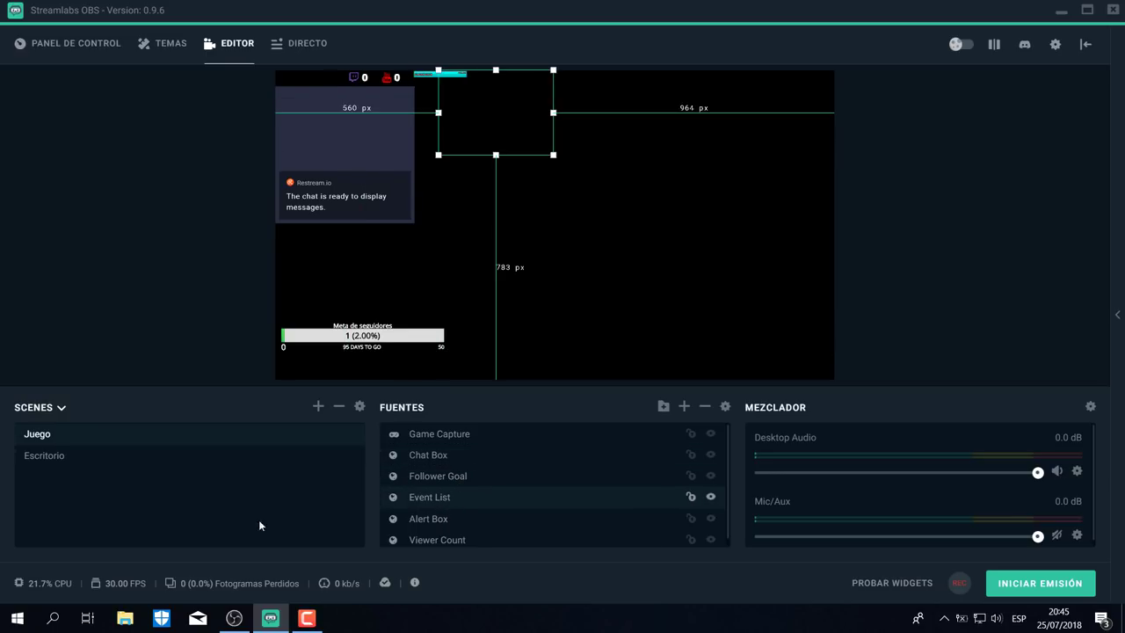
Step: Search Windows for Stardew Valley and launch the game
{"action": "left_click", "coordinate": [60, 617]}
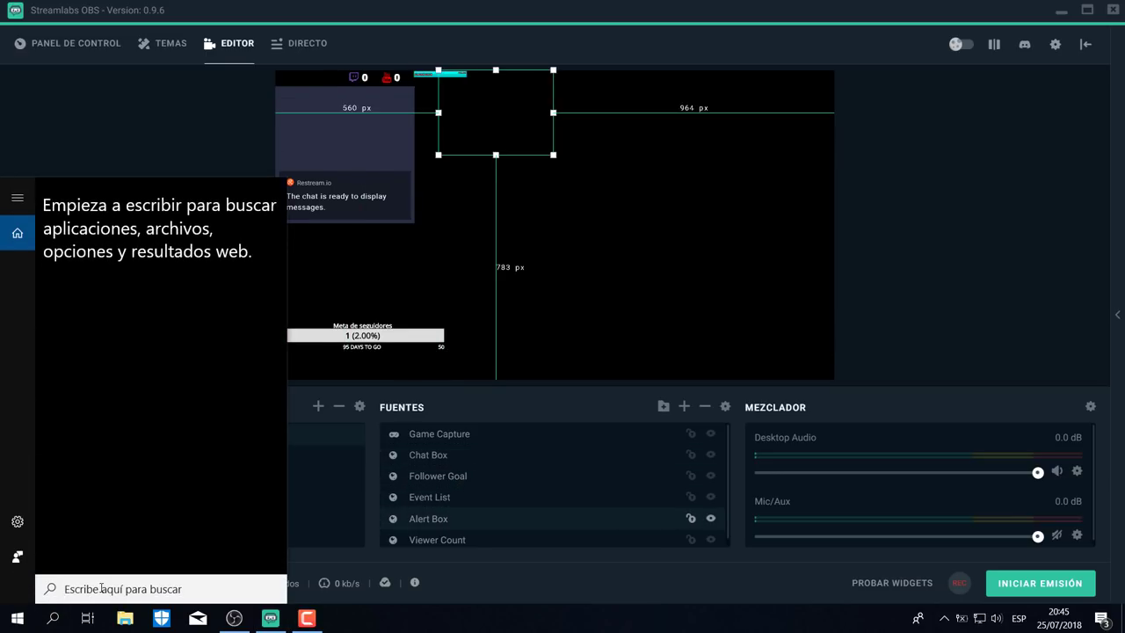
{"action": "type", "text": "stra"}
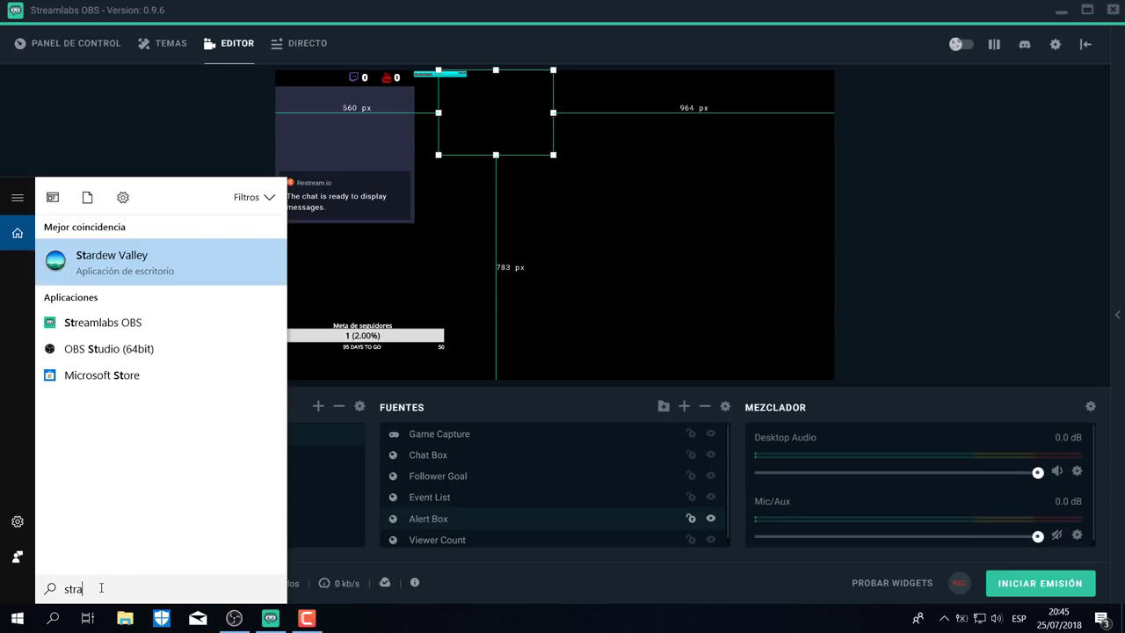
{"action": "key", "text": "Return"}
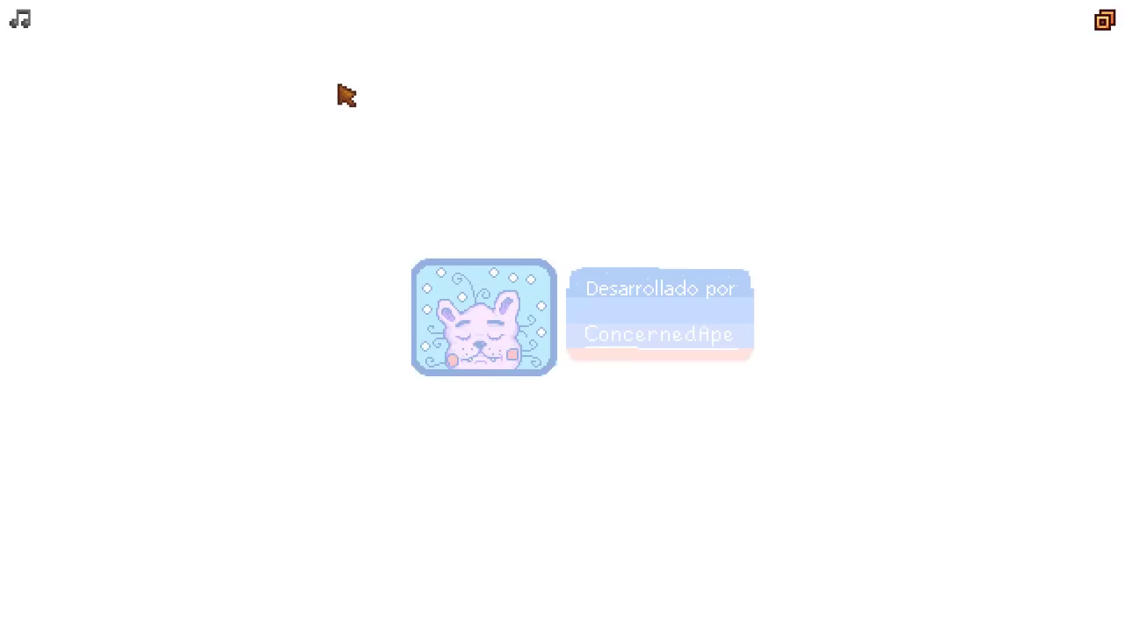
Step: Alternate between Streamlabs OBS and Stardew Valley, ending in Streamlabs OBS, to check whether the Juego scene preview captures the game
{"action": "key", "text": "alt+Tab"}
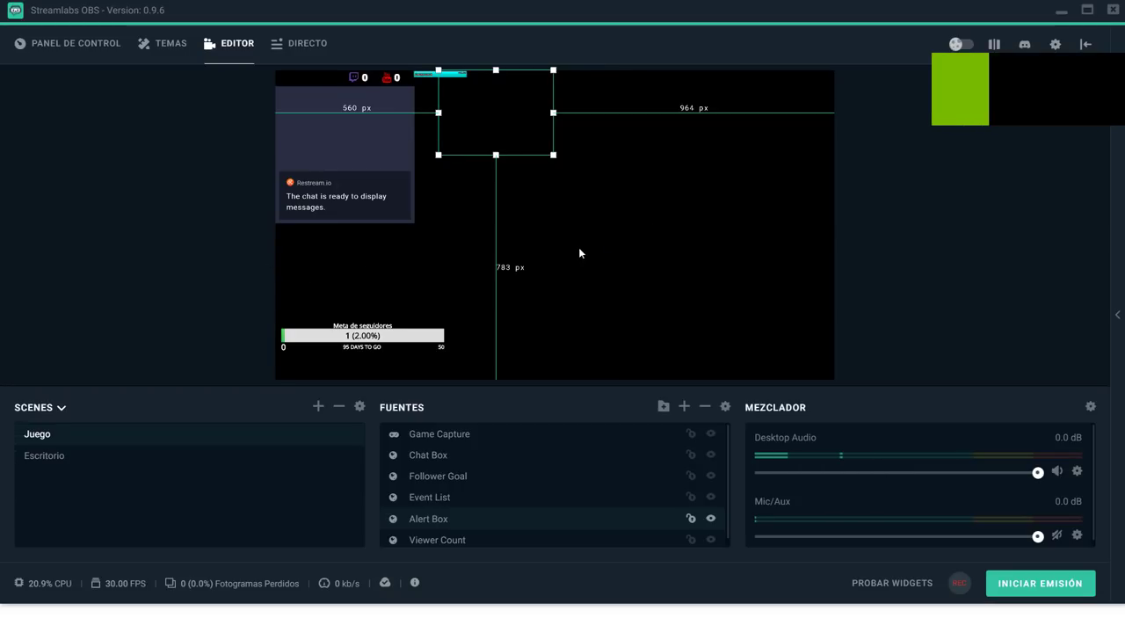
{"action": "key", "text": "alt+Tab"}
{"action": "key", "text": "alt+Tab"}
{"action": "key", "text": "alt+Tab"}
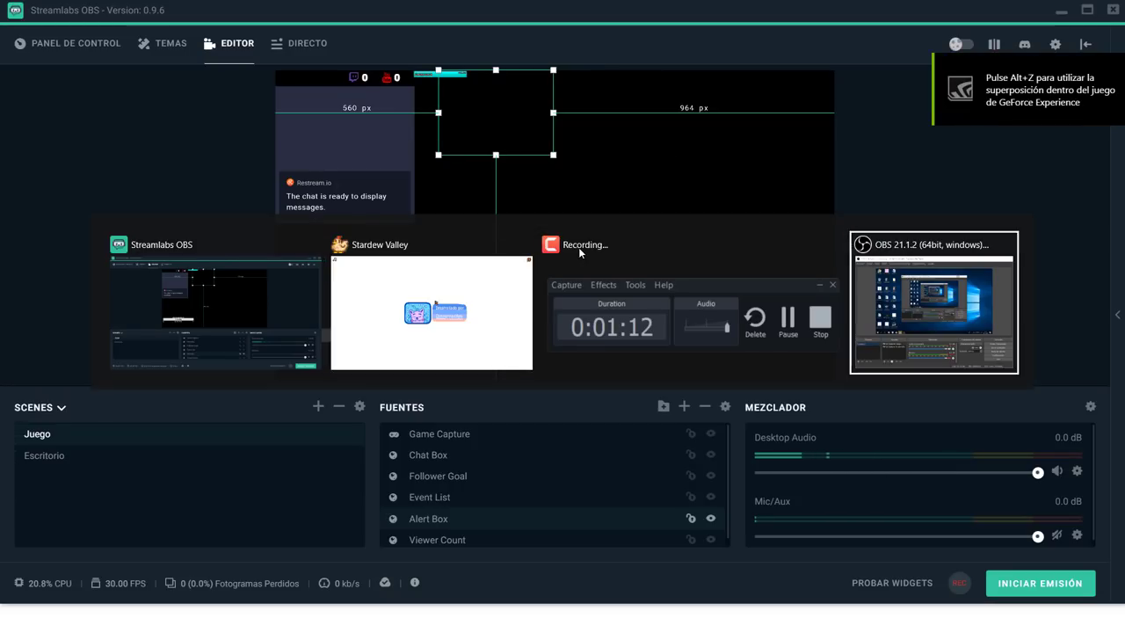
{"action": "key", "text": "alt+Tab"}
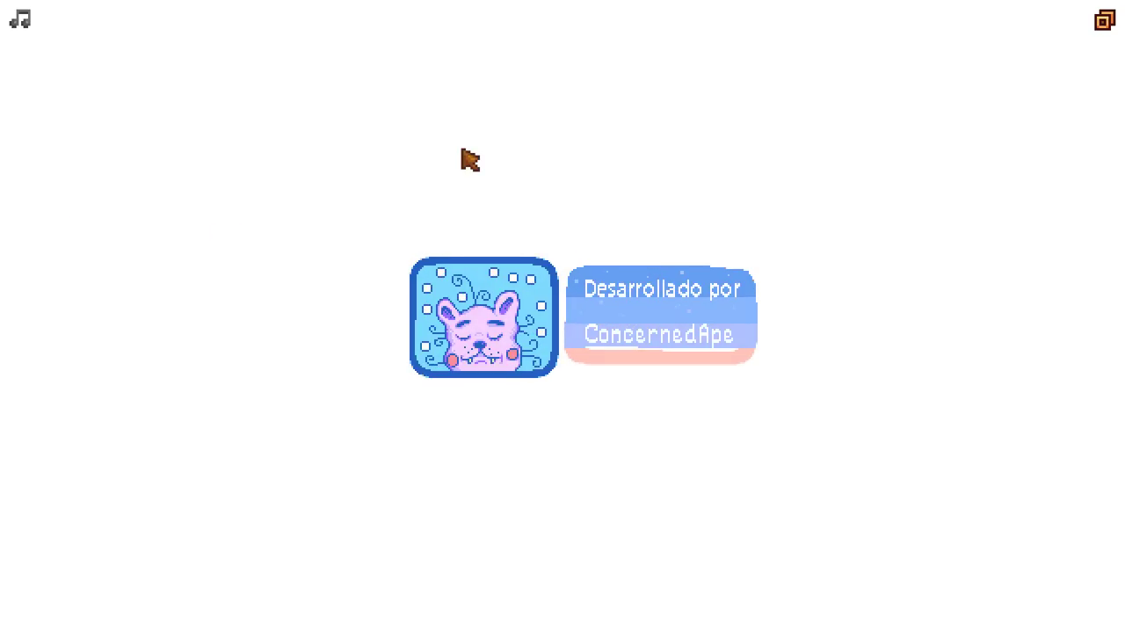
{"action": "key", "text": "alt+Tab"}
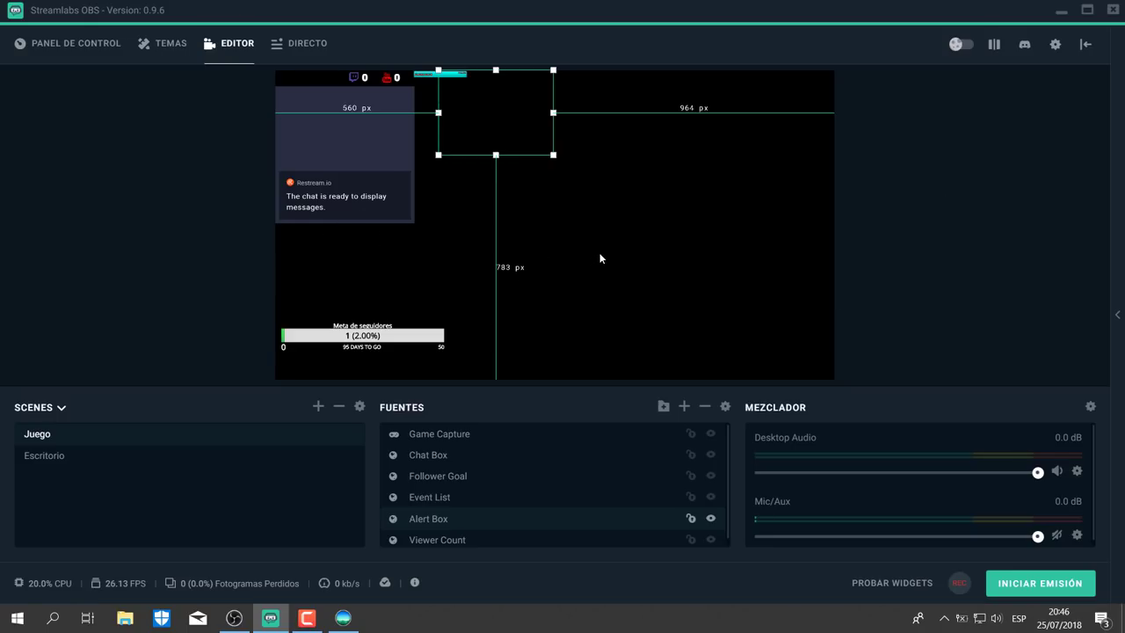
Step: Move the Game Capture source to the end of the Juego scene's source order, below Viewer Count
{"action": "left_click", "coordinate": [475, 435]}
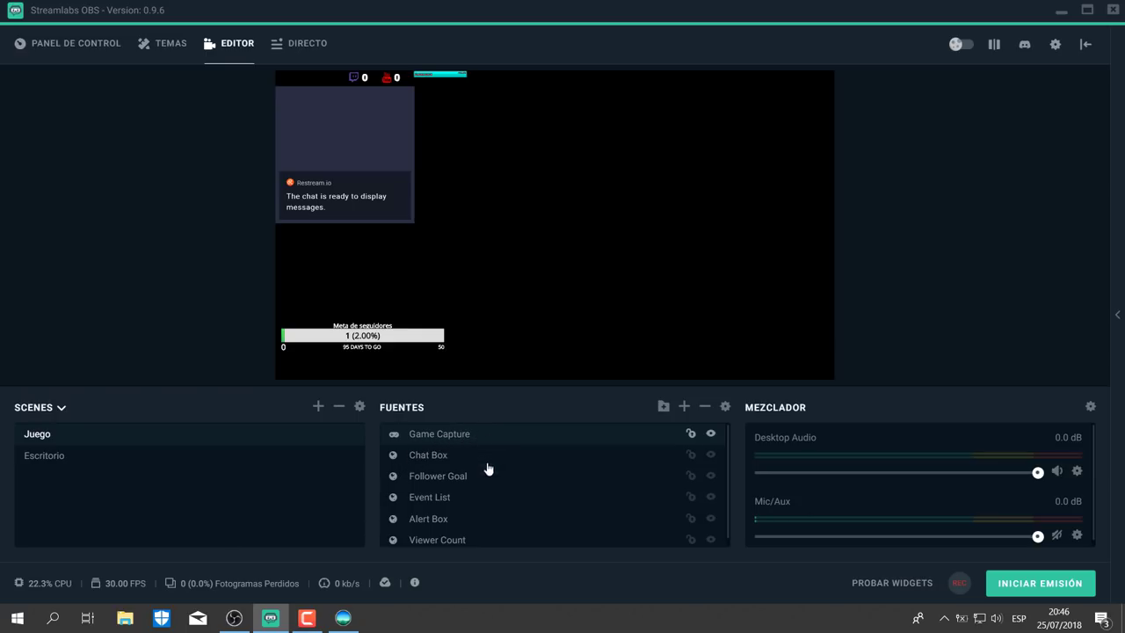
{"action": "mouse_move", "coordinate": [484, 538]}
{"action": "left_mouse_down"}
{"action": "mouse_move", "coordinate": [480, 553]}
{"action": "mouse_move", "coordinate": [475, 539]}
{"action": "left_mouse_up"}
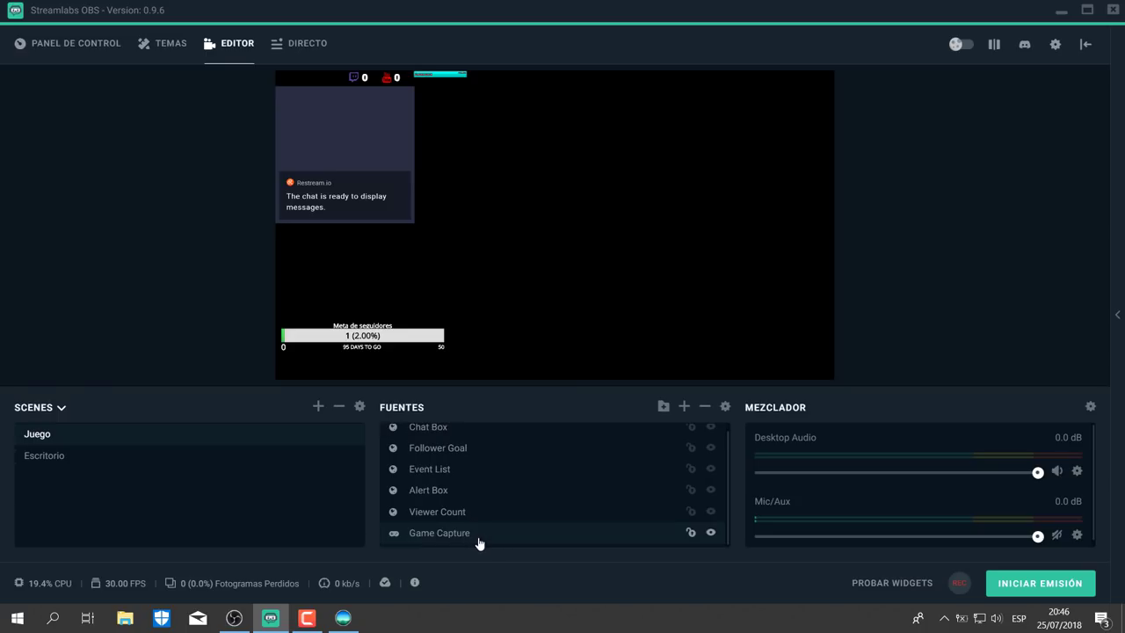
{"action": "scroll", "coordinate": [502, 472], "scroll_direction": "up", "scroll_amount": 1}
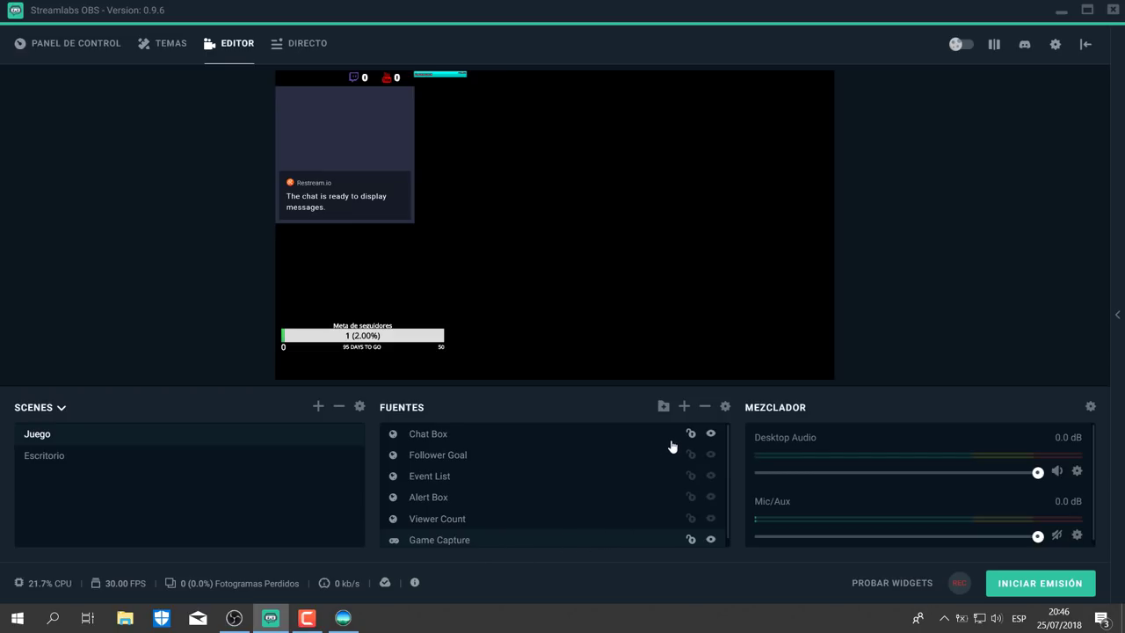
{"action": "scroll", "coordinate": [512, 536], "scroll_direction": "down", "scroll_amount": 1}
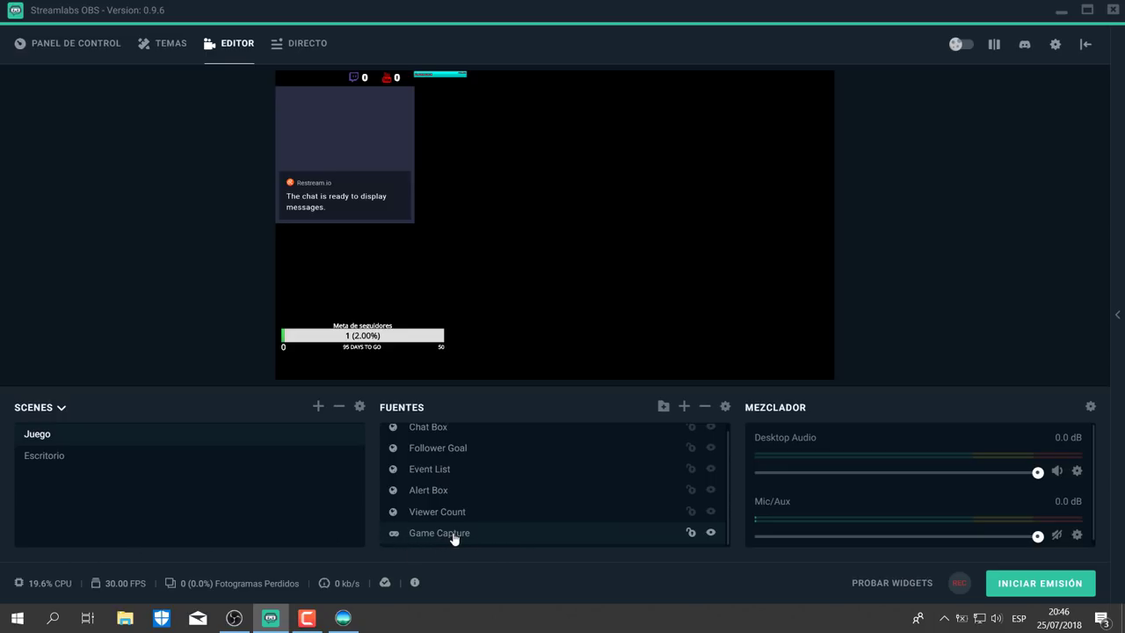
Step: Open the Game Capture source's properties and review the Modo options, keeping Capturar cualquier aplicación a pantalla completa
{"action": "left_click", "coordinate": [726, 407]}
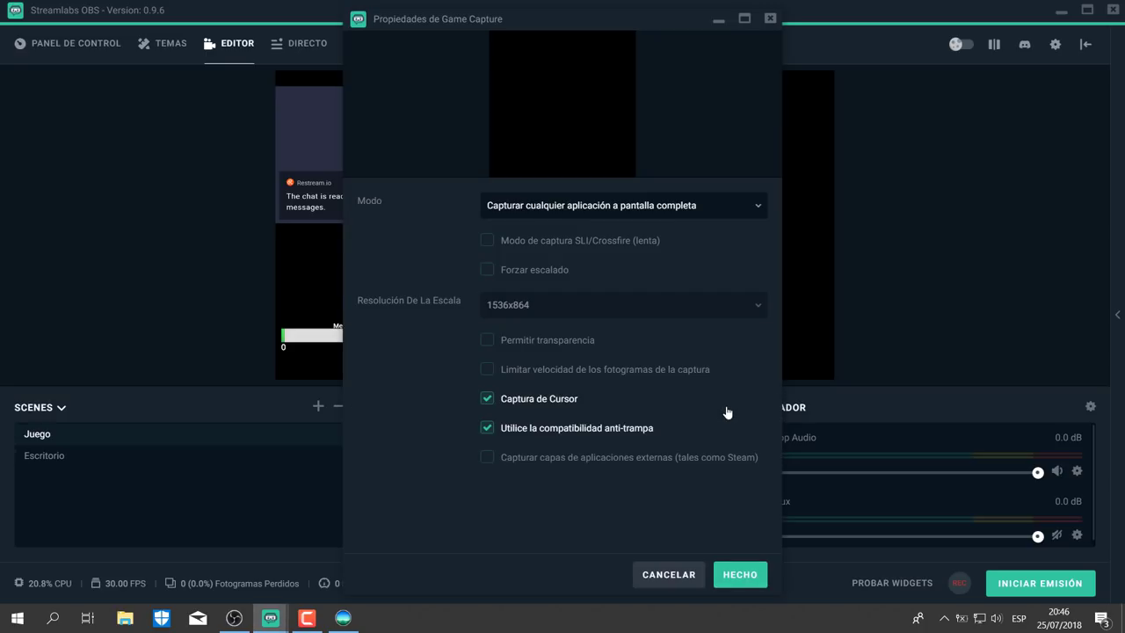
{"action": "left_click", "coordinate": [667, 208]}
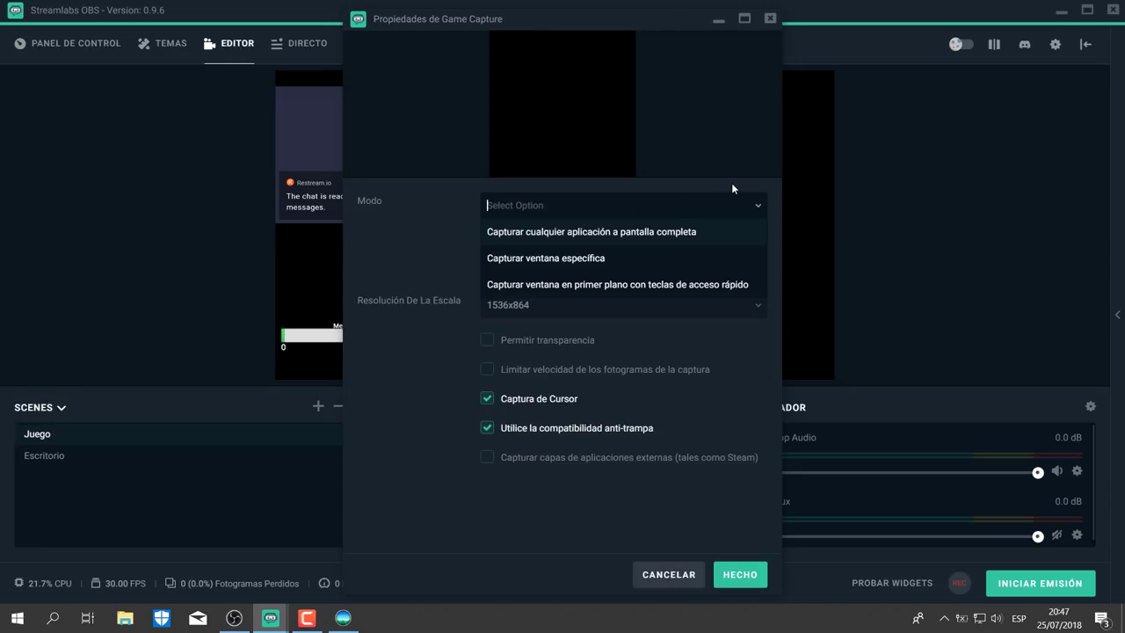
{"action": "key", "text": "Return"}
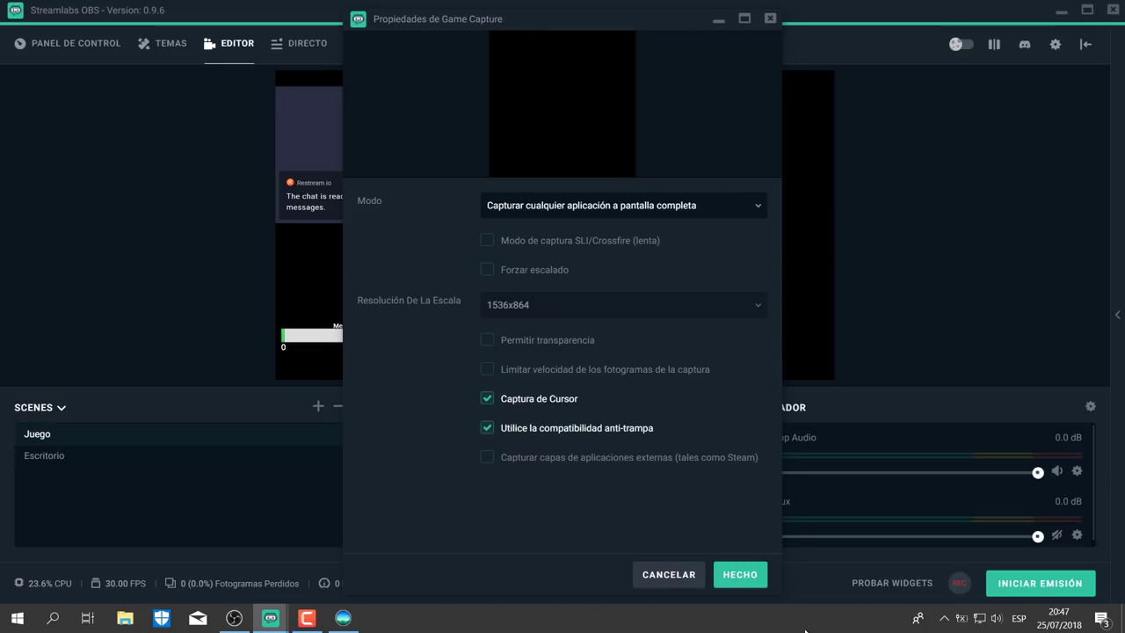